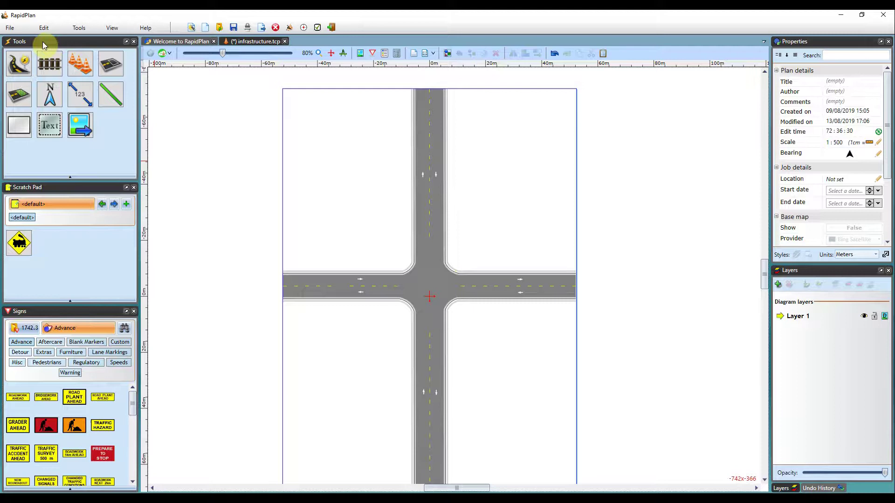
- Browse the road pieces and infrastructure items in the library
{"action": "left_click", "coordinate": [21, 62]}
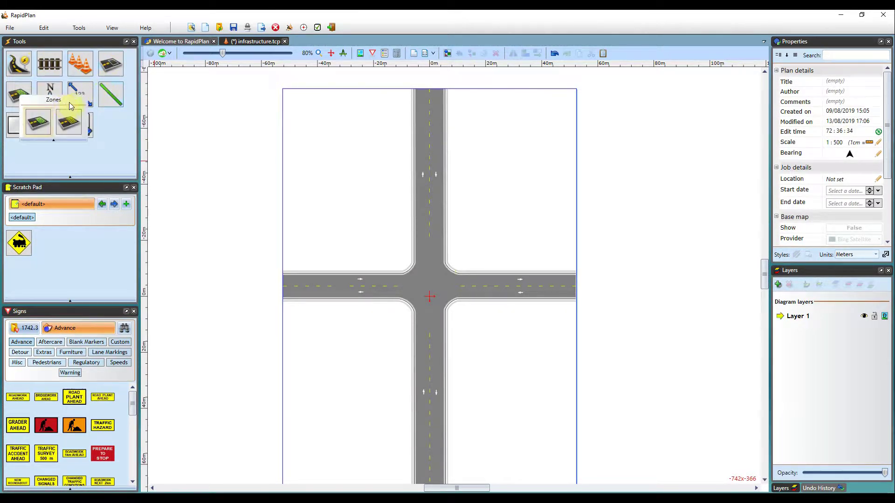
{"action": "mouse_move", "coordinate": [52, 65]}
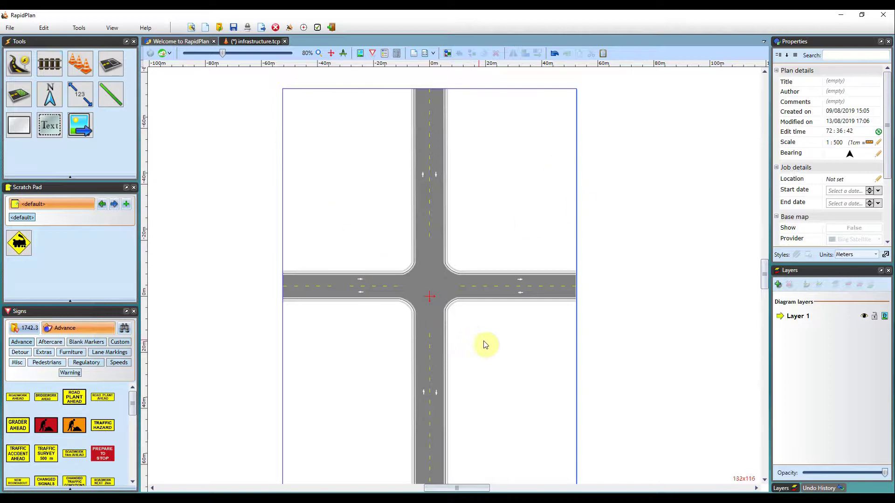
{"action": "scroll", "coordinate": [523, 324], "scroll_direction": "down", "scroll_amount": 2}
{"action": "scroll", "coordinate": [524, 323], "scroll_direction": "up", "scroll_amount": 3}
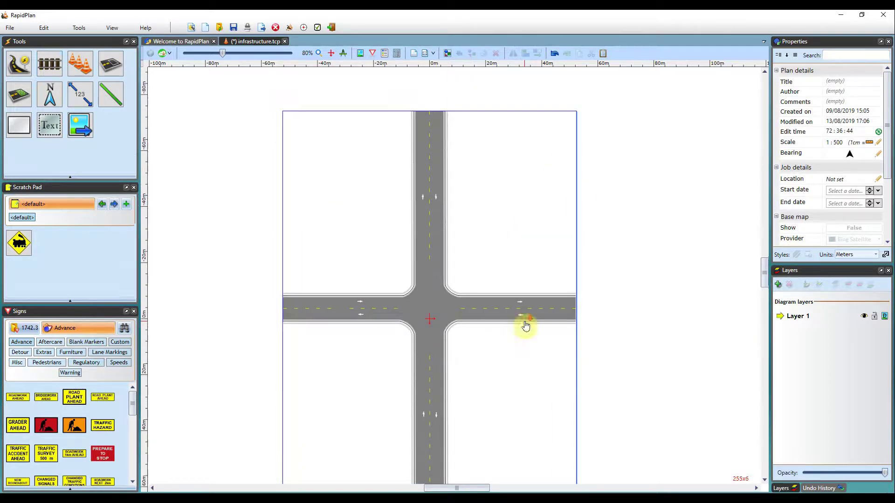
{"action": "scroll", "coordinate": [525, 325], "scroll_direction": "down", "scroll_amount": 2}
{"action": "scroll", "coordinate": [527, 322], "scroll_direction": "down", "scroll_amount": 1}
{"action": "scroll", "coordinate": [526, 322], "scroll_direction": "up", "scroll_amount": 2}
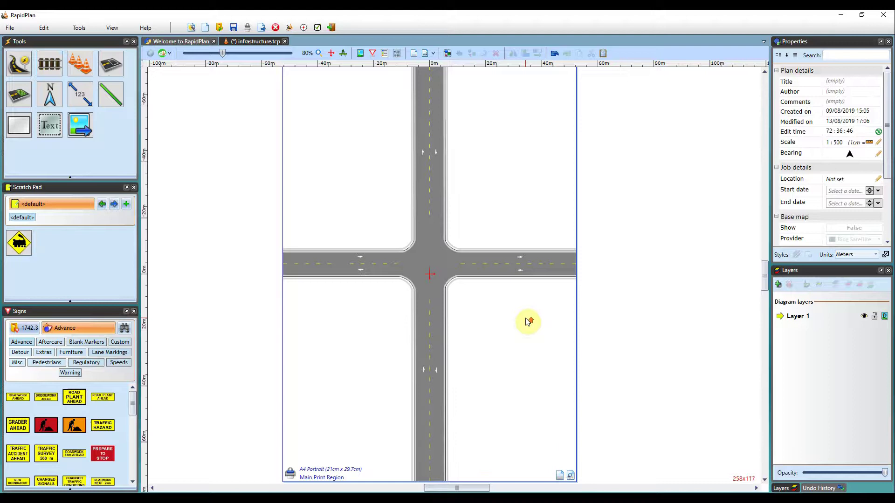
{"action": "scroll", "coordinate": [527, 322], "scroll_direction": "down", "scroll_amount": 1}
{"action": "scroll", "coordinate": [527, 321], "scroll_direction": "up", "scroll_amount": 2}
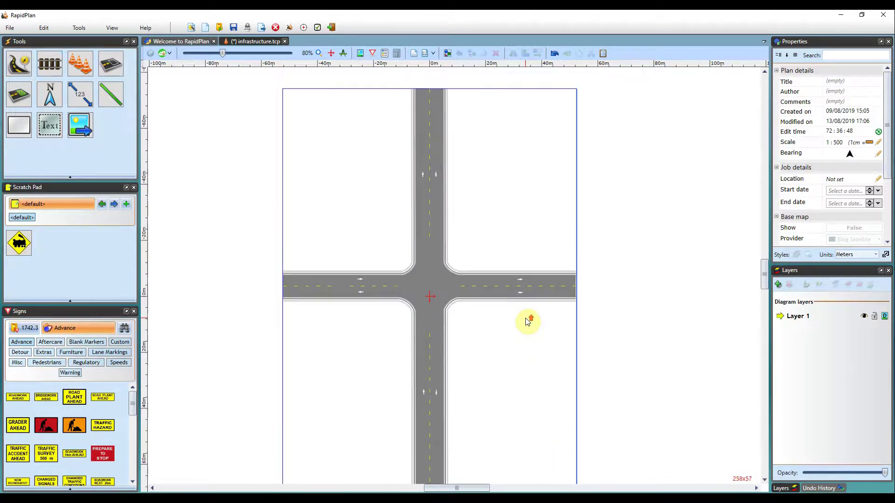
{"action": "scroll", "coordinate": [526, 321], "scroll_direction": "down", "scroll_amount": 1}
{"action": "left_click", "coordinate": [43, 69]}
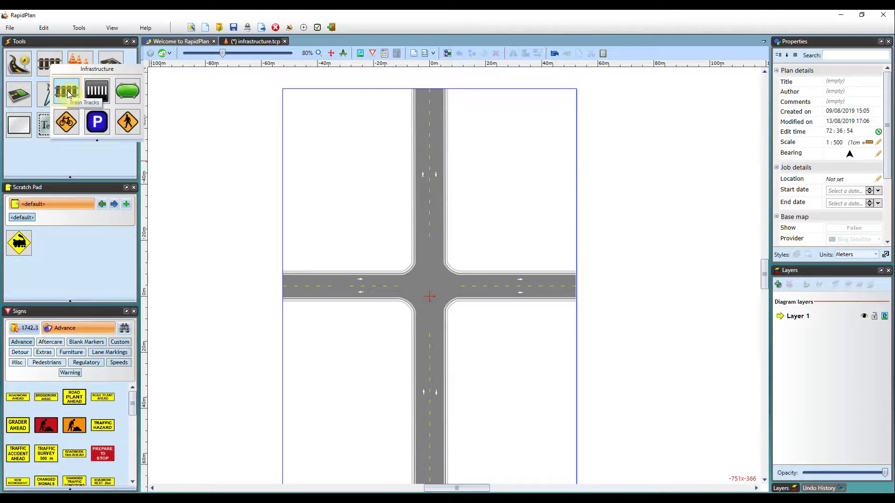
- Draw a vertical train track across the west road leg and stretch it from page top to bottom
{"action": "left_click", "coordinate": [67, 94]}
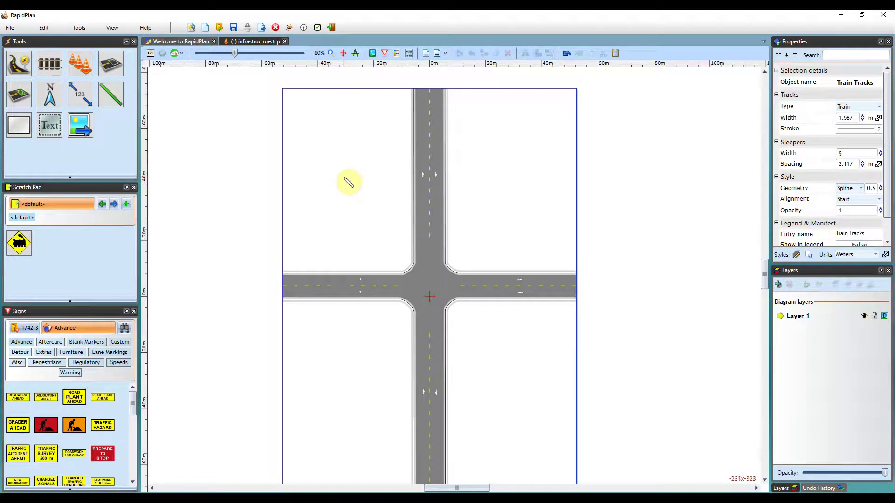
{"action": "mouse_move", "coordinate": [339, 241]}
{"action": "left_mouse_down"}
{"action": "mouse_move", "coordinate": [336, 374]}
{"action": "mouse_move", "coordinate": [356, 380]}
{"action": "mouse_move", "coordinate": [341, 395]}
{"action": "mouse_move", "coordinate": [338, 459]}
{"action": "mouse_move", "coordinate": [349, 390]}
{"action": "mouse_move", "coordinate": [341, 332]}
{"action": "mouse_move", "coordinate": [332, 375]}
{"action": "mouse_move", "coordinate": [338, 412]}
{"action": "mouse_move", "coordinate": [342, 424]}
{"action": "mouse_move", "coordinate": [371, 420]}
{"action": "left_mouse_up"}
{"action": "left_click", "coordinate": [371, 420]}
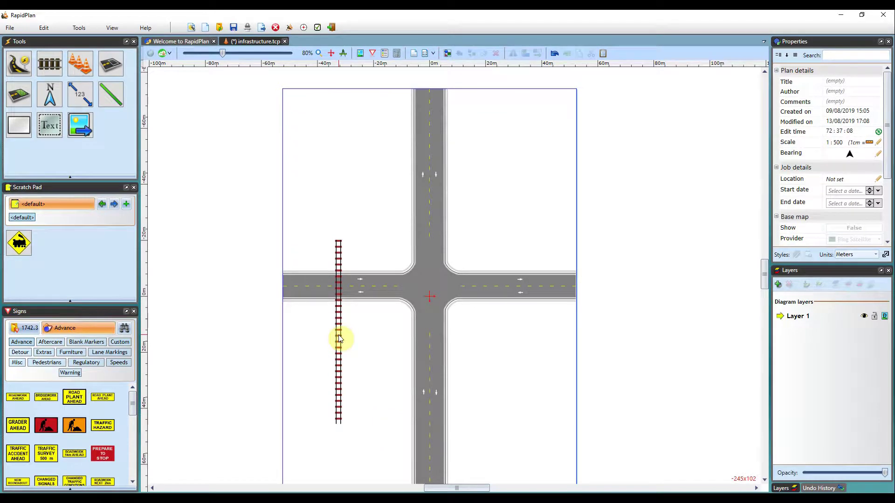
{"action": "left_click_drag", "start_coordinate": [338, 342], "coordinate": [341, 340]}
{"action": "left_click_drag", "start_coordinate": [342, 234], "coordinate": [366, 99]}
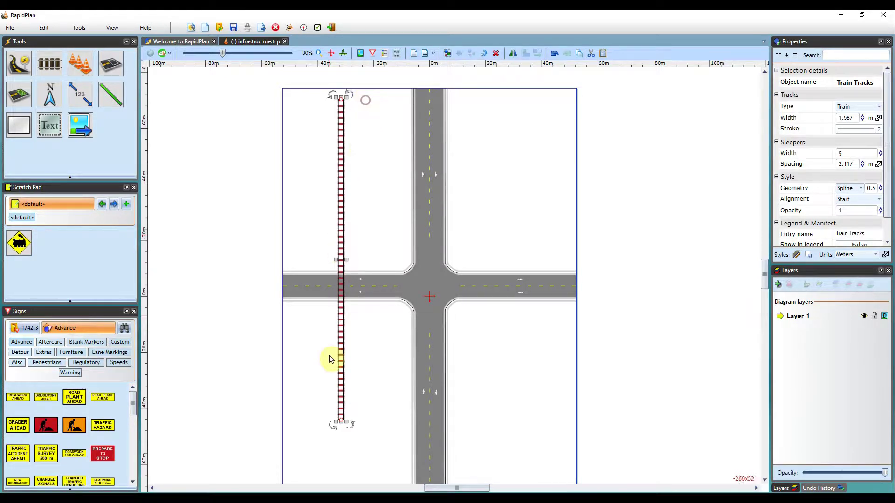
{"action": "left_click_drag", "start_coordinate": [342, 421], "coordinate": [344, 484]}
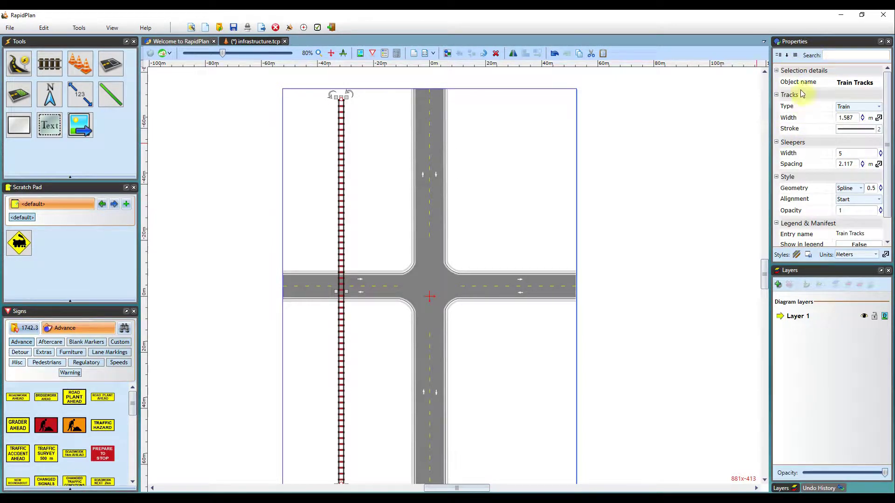
{"action": "left_click", "coordinate": [879, 108]}
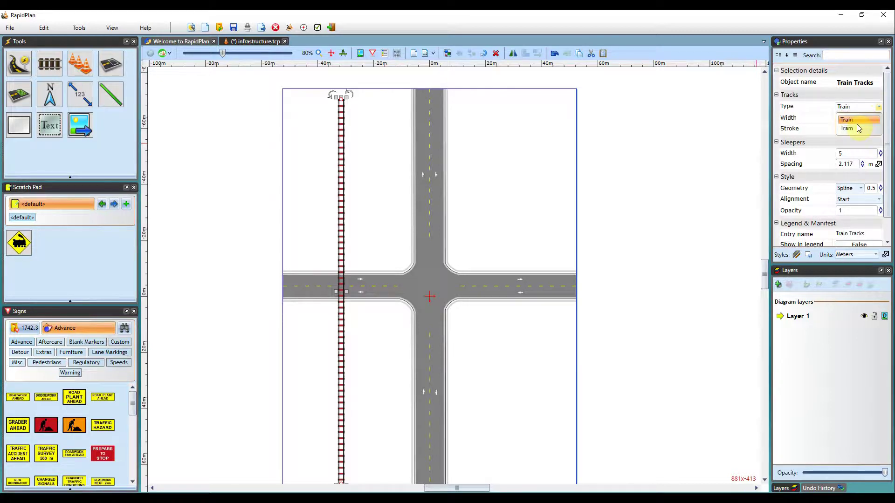
{"action": "left_click", "coordinate": [858, 129]}
{"action": "left_click", "coordinate": [878, 108]}
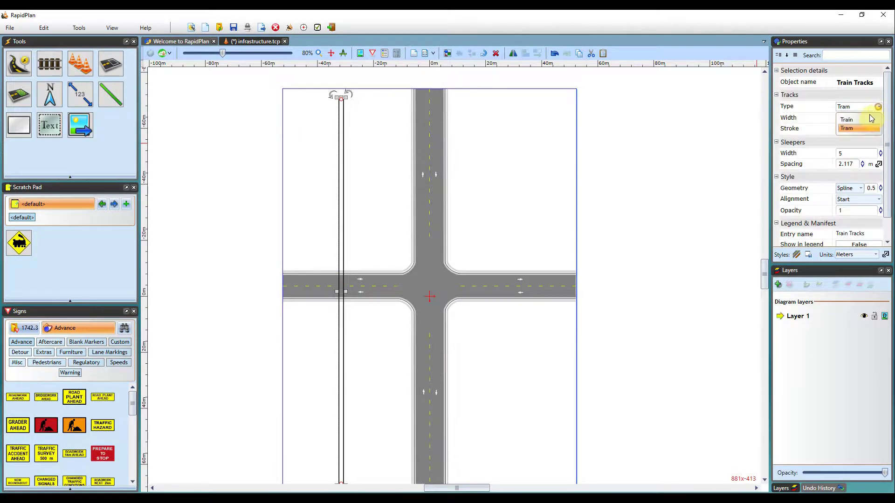
{"action": "left_click", "coordinate": [864, 120]}
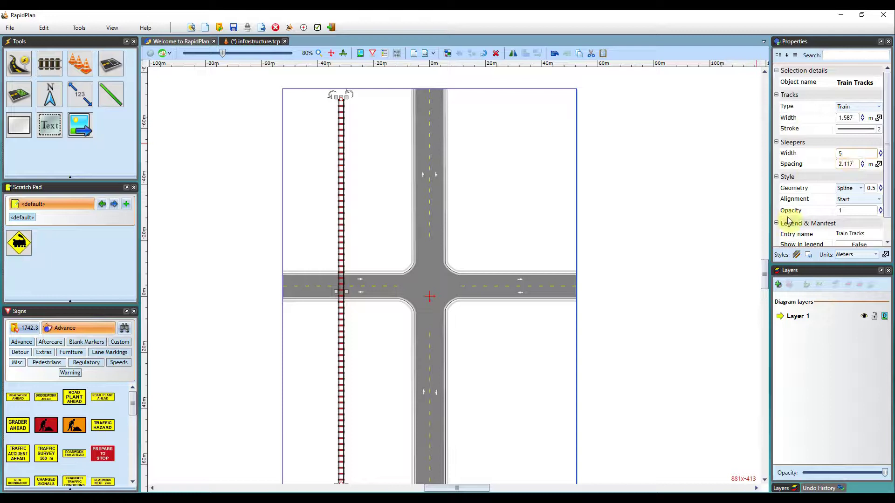
- Place the saved train warning sign beside the track, south of the road
{"action": "left_click", "coordinate": [671, 232]}
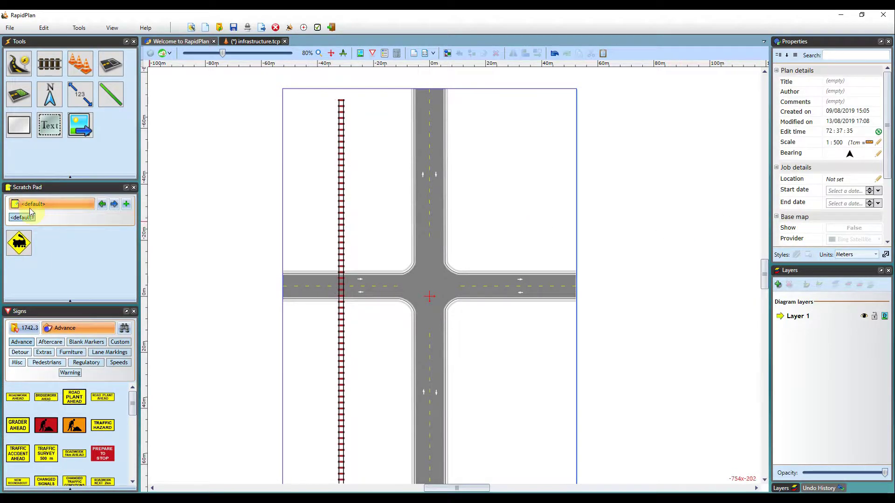
{"action": "double_click", "coordinate": [19, 242]}
{"action": "left_click_drag", "start_coordinate": [429, 297], "coordinate": [375, 301]}
{"action": "left_click", "coordinate": [382, 211]}
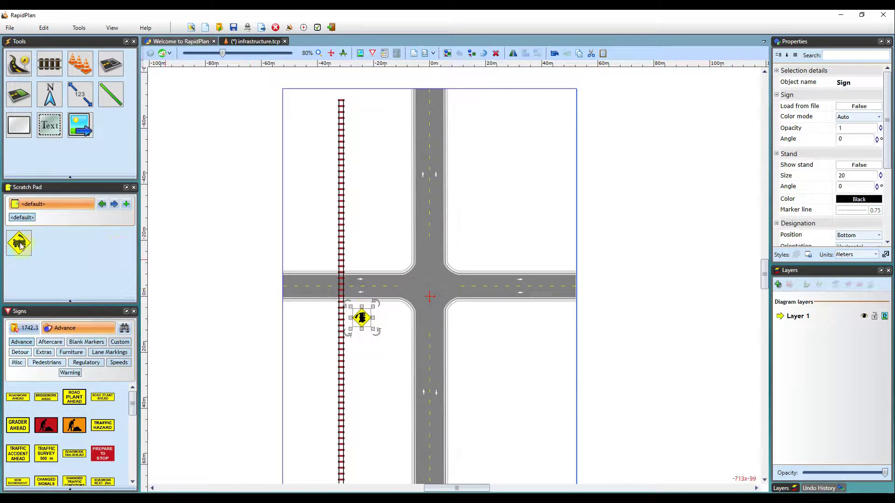
- Add a second train warning sign beside the track, north of the road
{"action": "left_click_drag", "start_coordinate": [19, 243], "coordinate": [321, 256]}
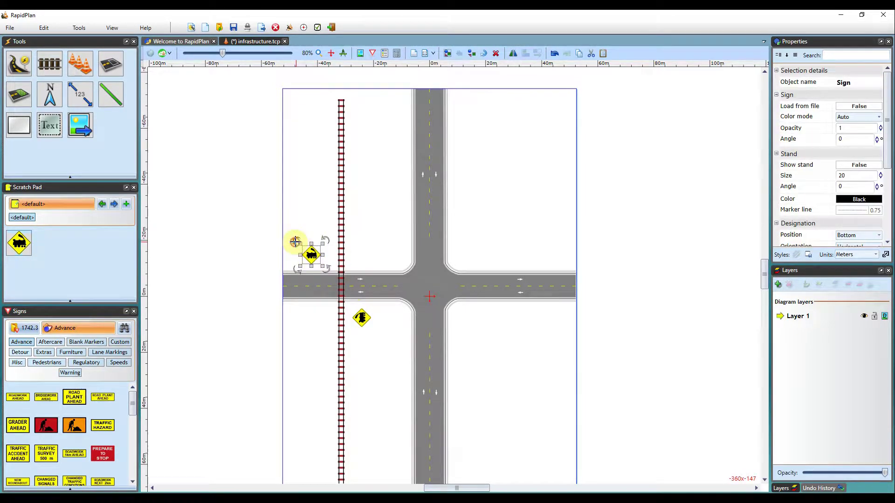
{"action": "left_click", "coordinate": [318, 248]}
{"action": "left_click", "coordinate": [313, 256]}
{"action": "left_click_drag", "start_coordinate": [296, 243], "coordinate": [319, 259]}
{"action": "left_click", "coordinate": [372, 239]}
- Draw a 1.984 m zebra crosswalk across the north road leg just above the junction
{"action": "left_click", "coordinate": [50, 63]}
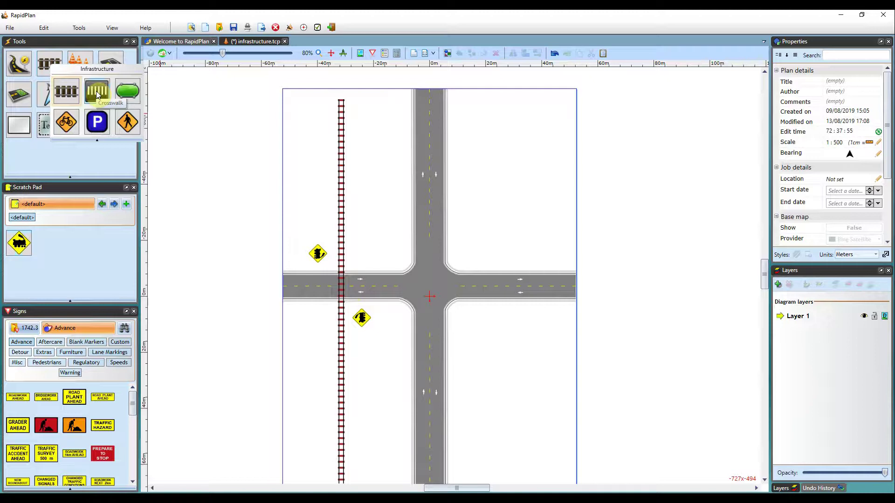
{"action": "left_click", "coordinate": [97, 93]}
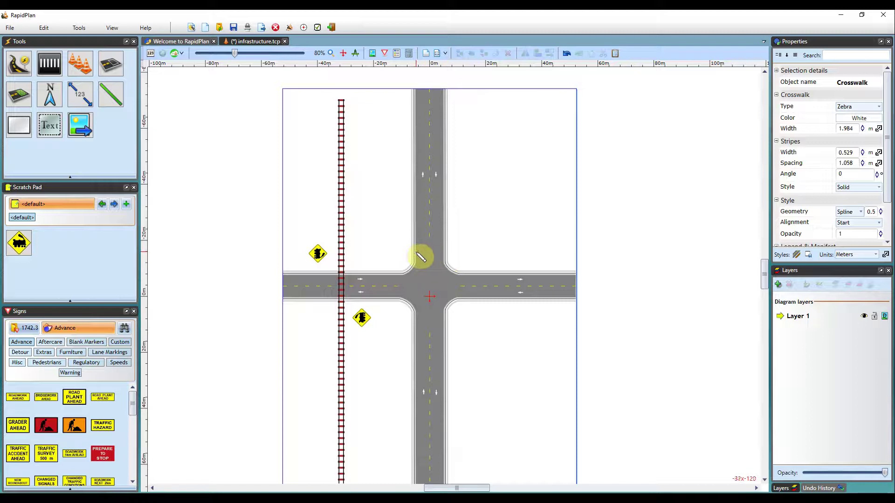
{"action": "left_click_drag", "start_coordinate": [416, 253], "coordinate": [442, 254]}
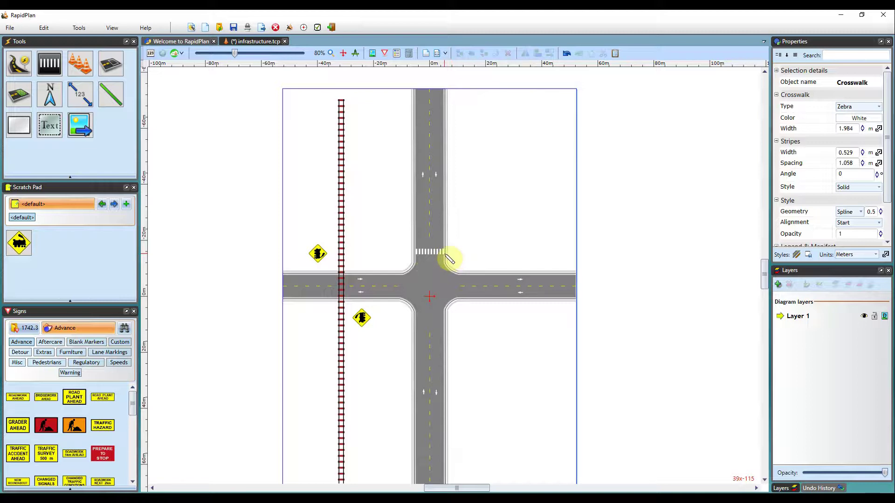
{"action": "mouse_move", "coordinate": [446, 253]}
{"action": "left_mouse_down"}
{"action": "mouse_move", "coordinate": [487, 240]}
{"action": "mouse_move", "coordinate": [451, 221]}
{"action": "mouse_move", "coordinate": [476, 215]}
{"action": "left_mouse_up"}
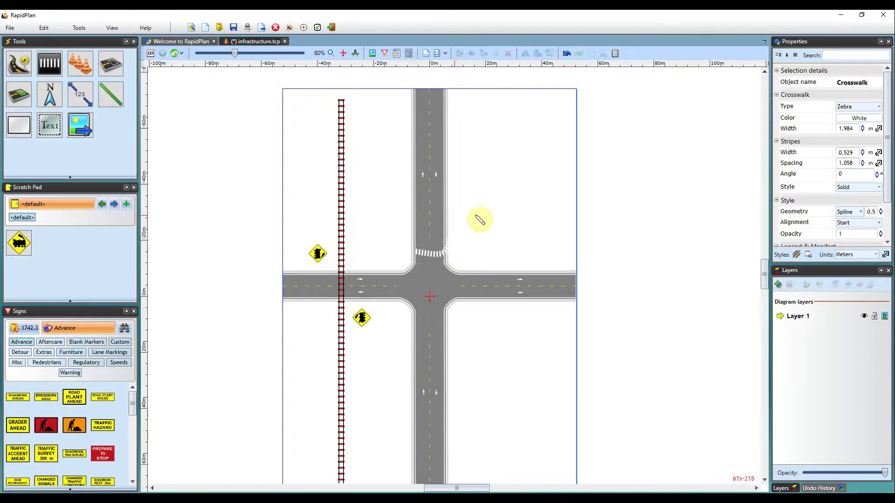
{"action": "left_click", "coordinate": [525, 186]}
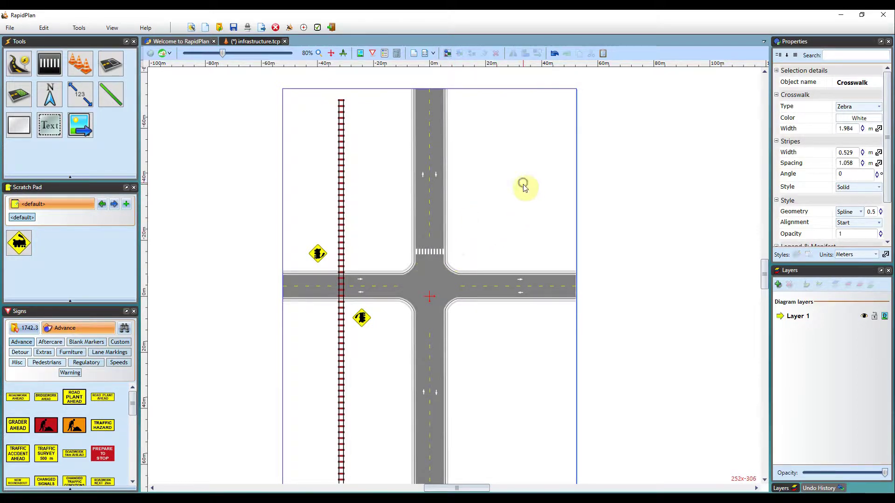
{"action": "left_click", "coordinate": [434, 256]}
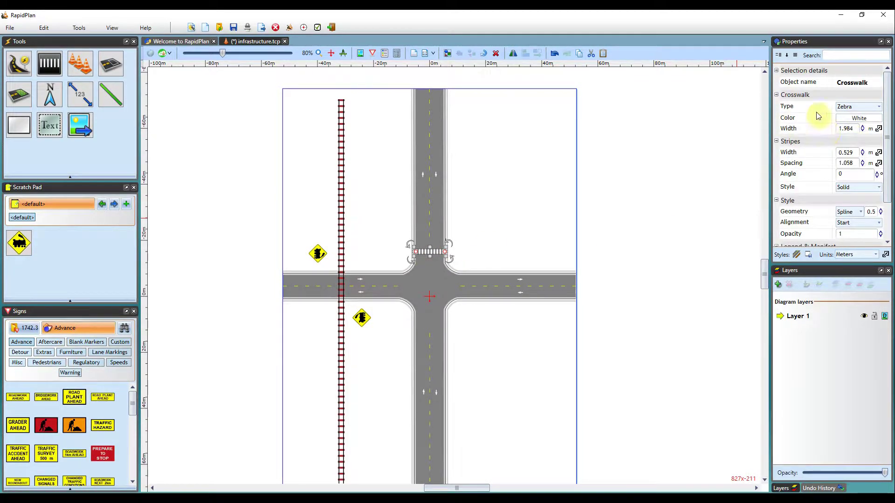
{"action": "left_click", "coordinate": [879, 107]}
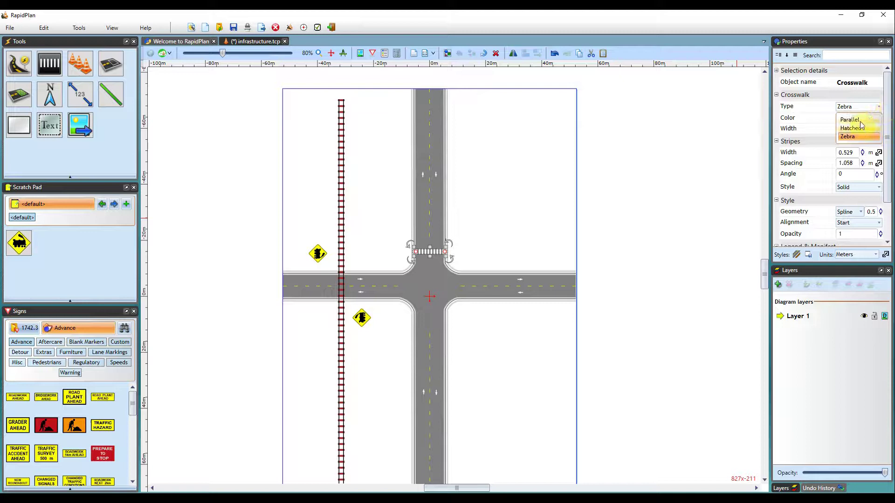
{"action": "left_click", "coordinate": [851, 138]}
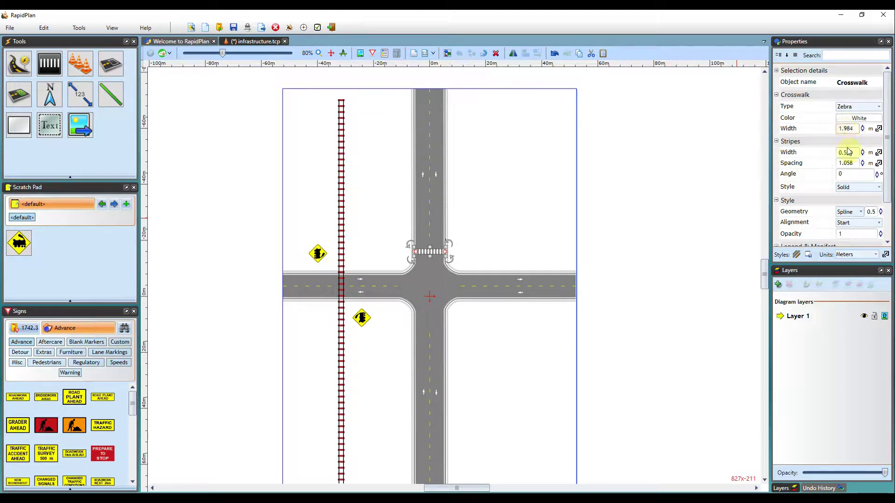
{"action": "left_click", "coordinate": [879, 188]}
{"action": "left_click", "coordinate": [867, 201]}
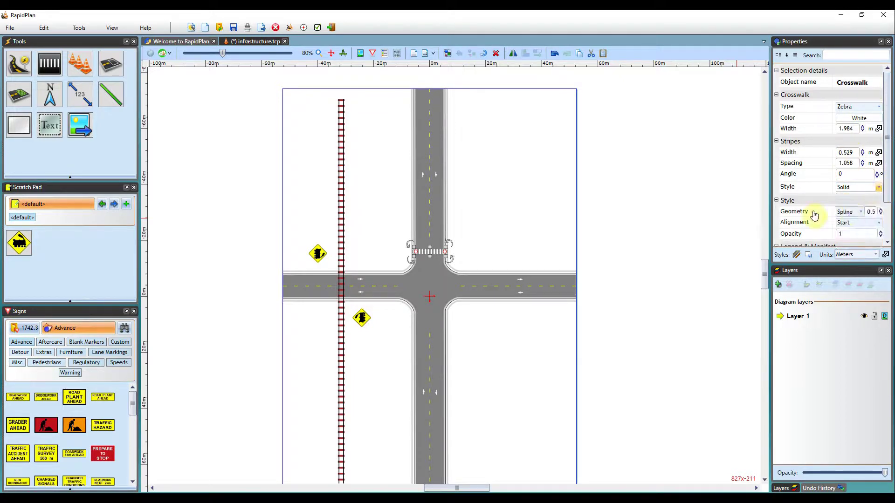
{"action": "left_click", "coordinate": [697, 174]}
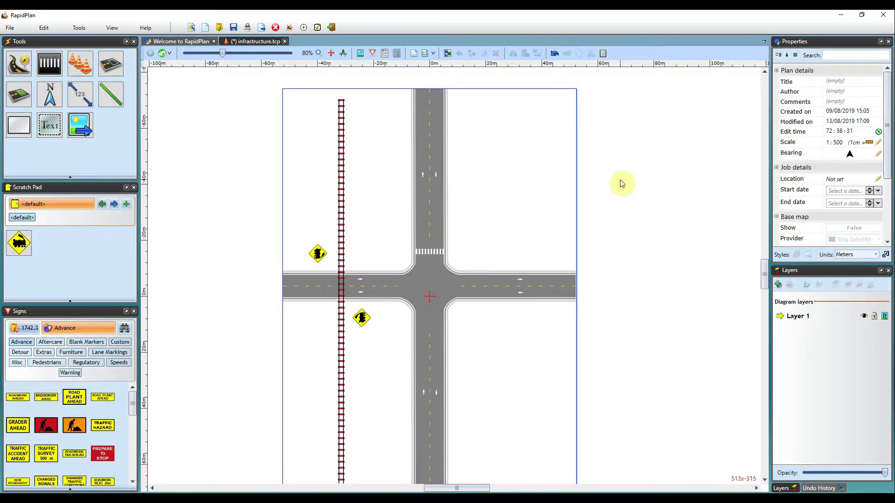
- Draw a narrow island from the north road's top down to just above the crosswalk
{"action": "left_click", "coordinate": [59, 64]}
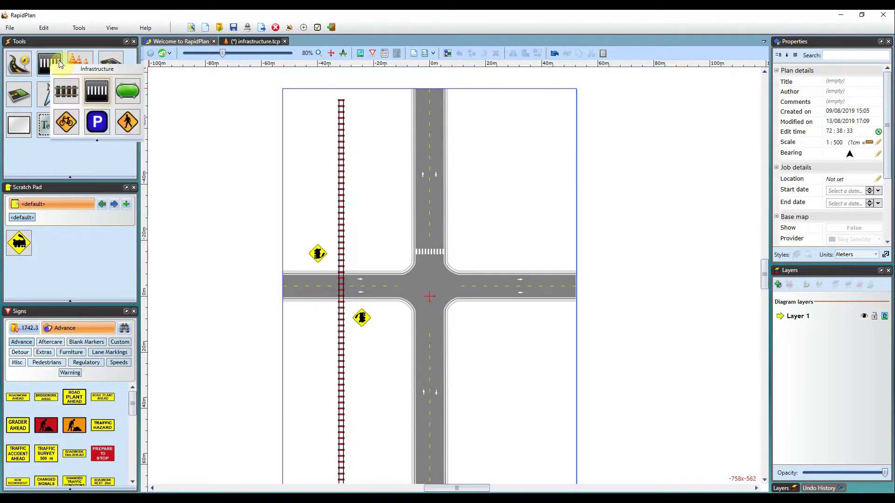
{"action": "left_click", "coordinate": [128, 93]}
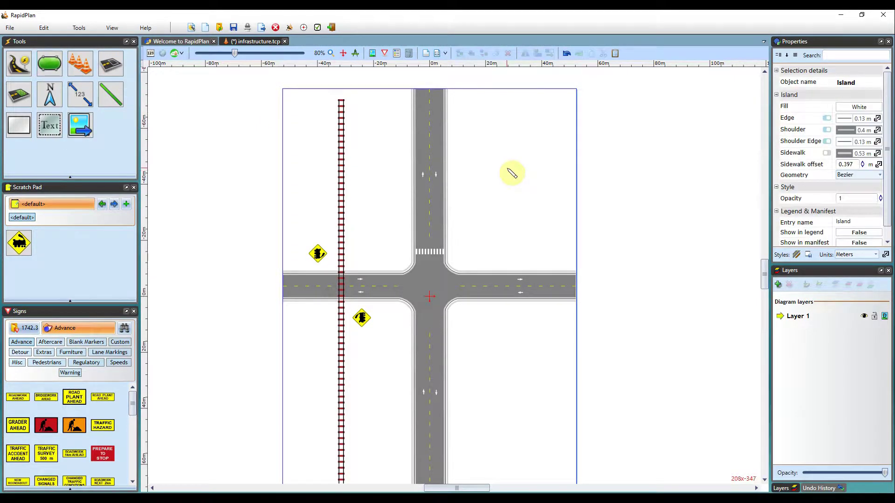
{"action": "scroll", "coordinate": [468, 173], "scroll_direction": "up", "scroll_amount": 2}
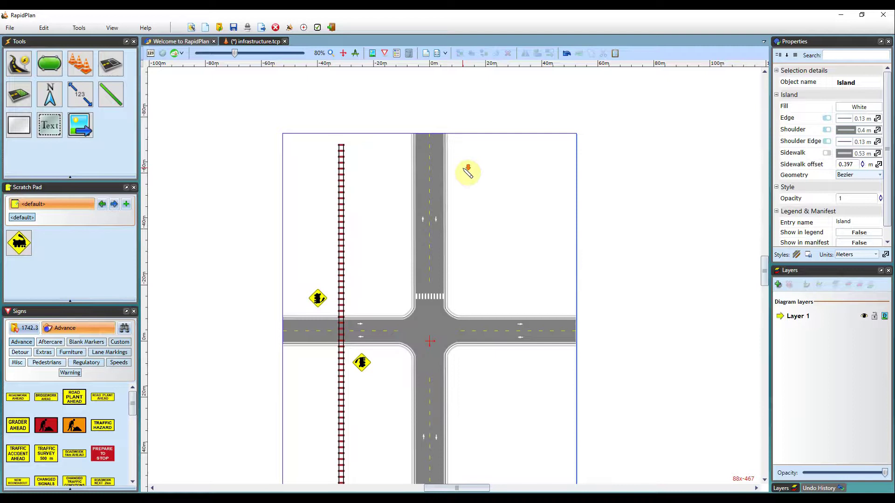
{"action": "scroll", "coordinate": [467, 172], "scroll_direction": "up", "scroll_amount": 1}
{"action": "scroll", "coordinate": [429, 166], "scroll_direction": "up", "scroll_amount": 3, "text": "ctrl"}
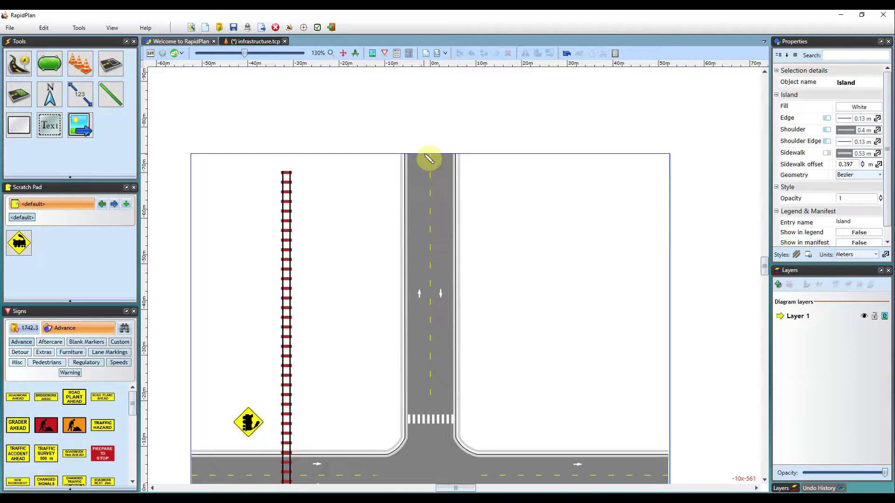
{"action": "left_click", "coordinate": [425, 154]}
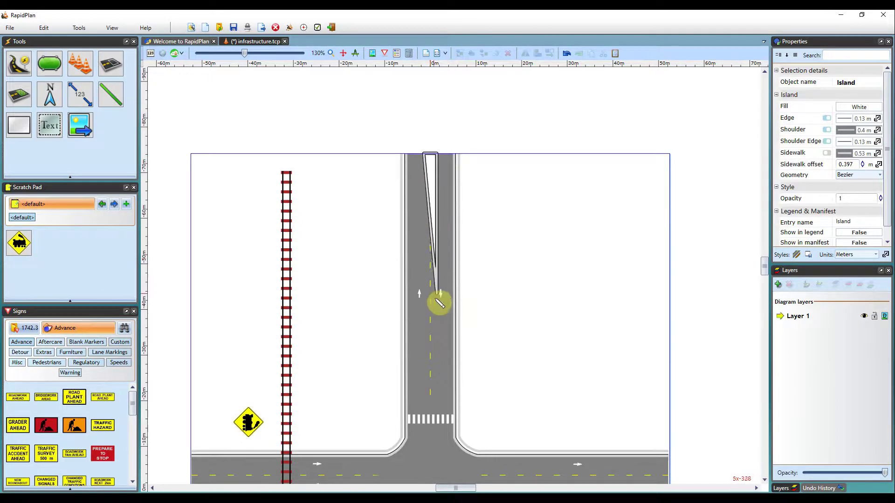
{"action": "left_click", "coordinate": [437, 397]}
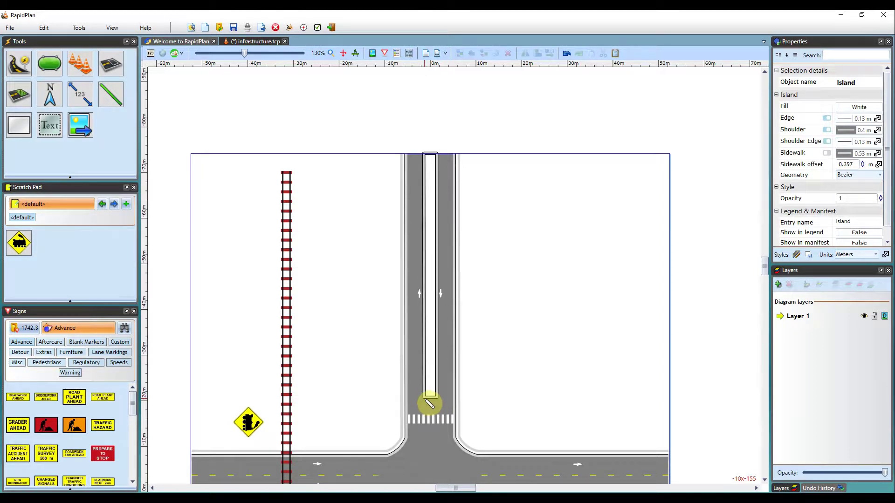
{"action": "right_click", "coordinate": [559, 341]}
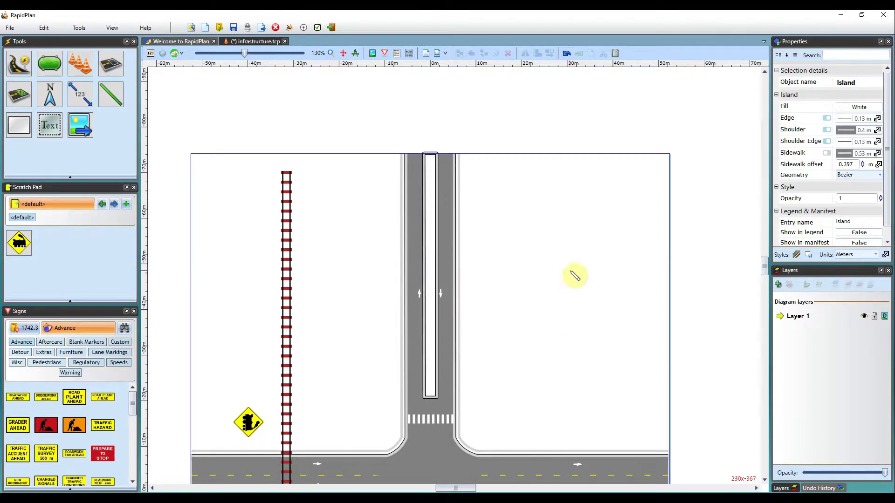
{"action": "key", "text": "Escape"}
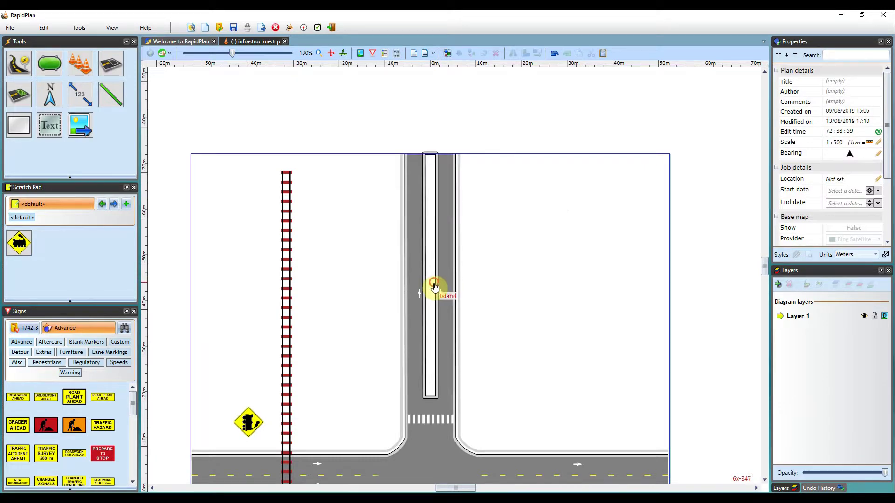
- Shift the median island into place and adjust its top end
{"action": "left_click", "coordinate": [434, 289]}
{"action": "mouse_move", "coordinate": [433, 290]}
{"action": "left_mouse_down"}
{"action": "mouse_move", "coordinate": [441, 280]}
{"action": "mouse_move", "coordinate": [425, 282]}
{"action": "left_mouse_up"}
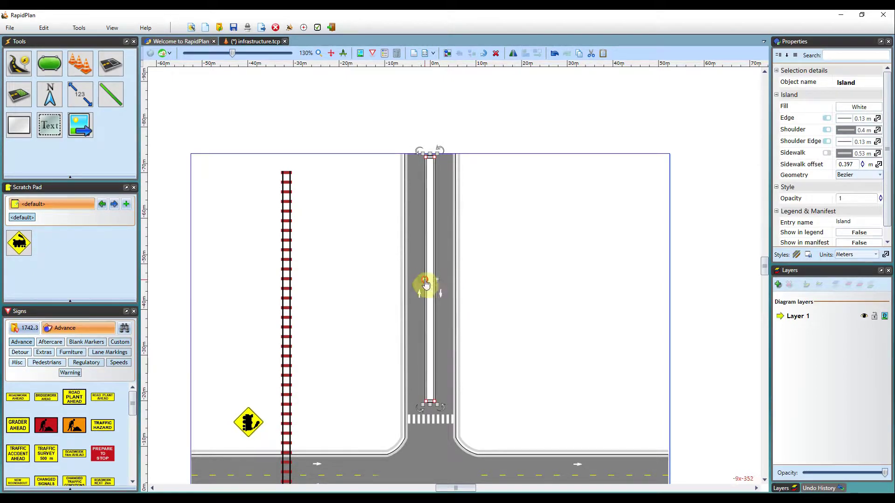
{"action": "left_click_drag", "start_coordinate": [434, 153], "coordinate": [432, 156]}
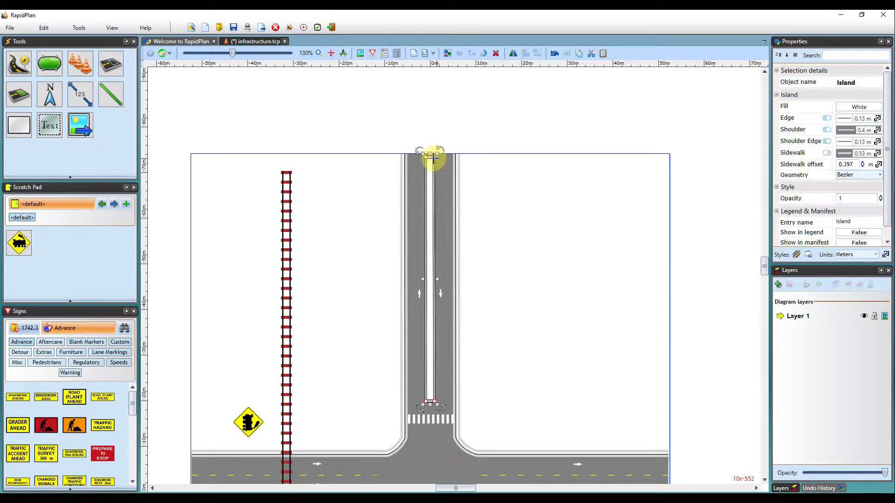
{"action": "left_click", "coordinate": [567, 241]}
{"action": "left_click", "coordinate": [431, 258]}
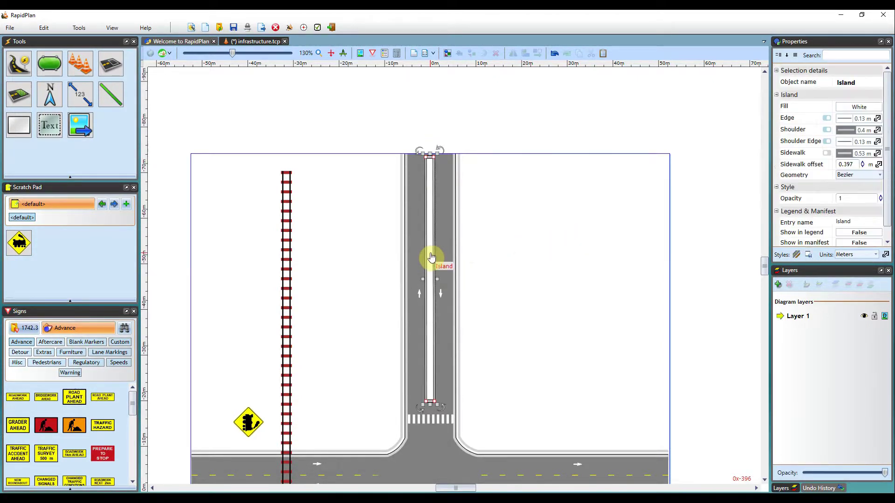
{"action": "double_click", "coordinate": [431, 256]}
{"action": "left_click", "coordinate": [466, 380]}
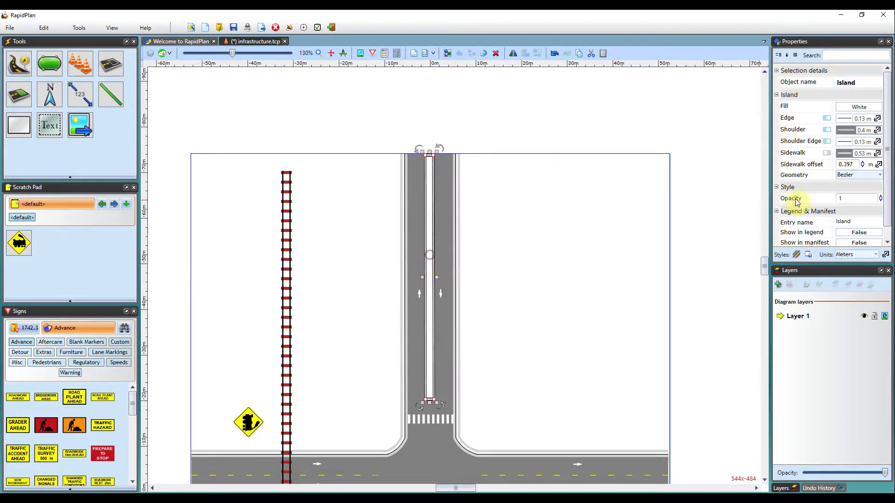
- Give the island a green fill, keeping the Solid fill style
{"action": "left_click", "coordinate": [860, 108]}
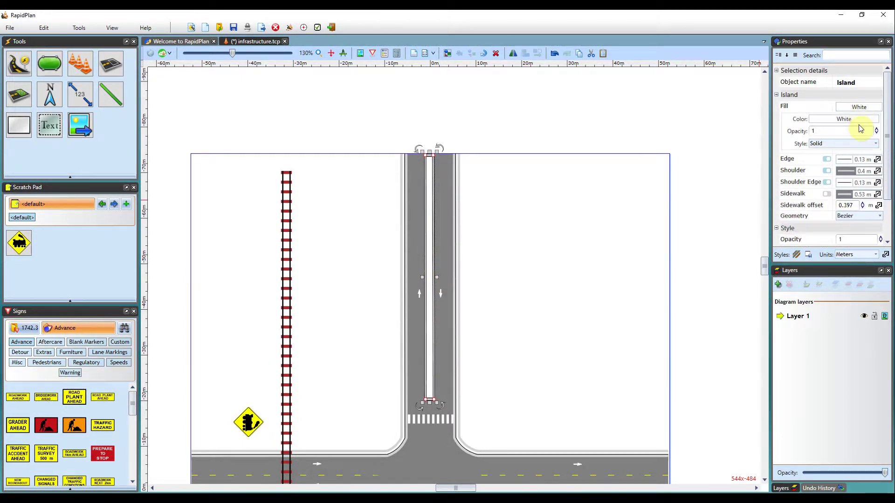
{"action": "left_click", "coordinate": [868, 122]}
{"action": "left_click", "coordinate": [825, 130]}
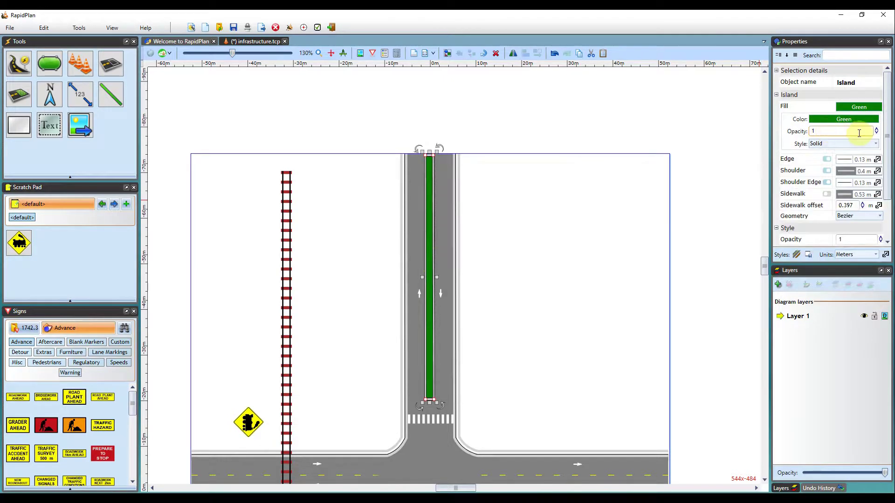
{"action": "left_click", "coordinate": [876, 144]}
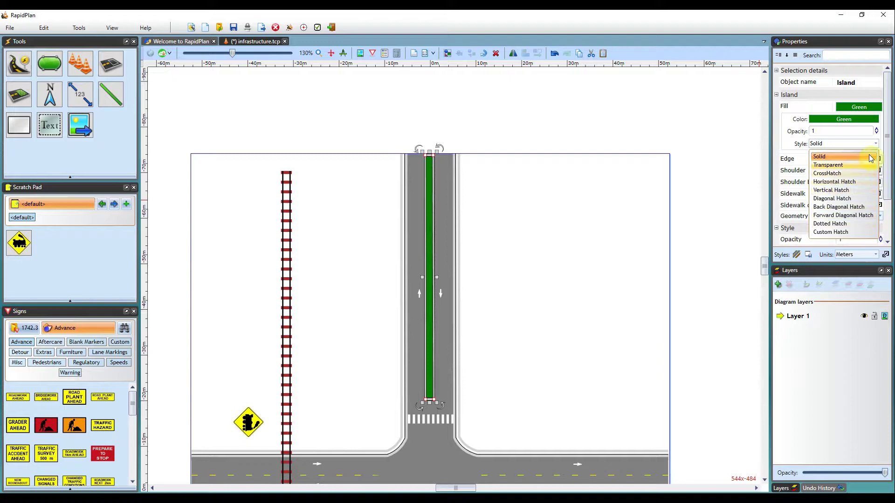
{"action": "left_click", "coordinate": [744, 177]}
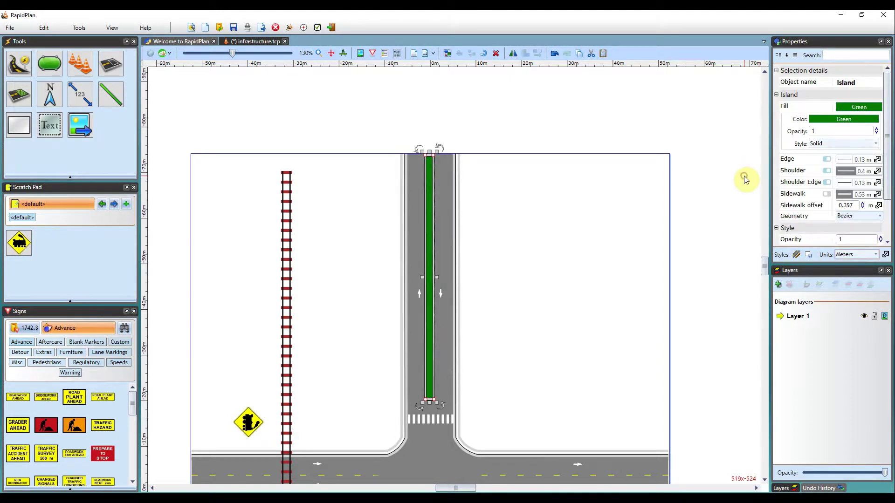
{"action": "left_click", "coordinate": [583, 236]}
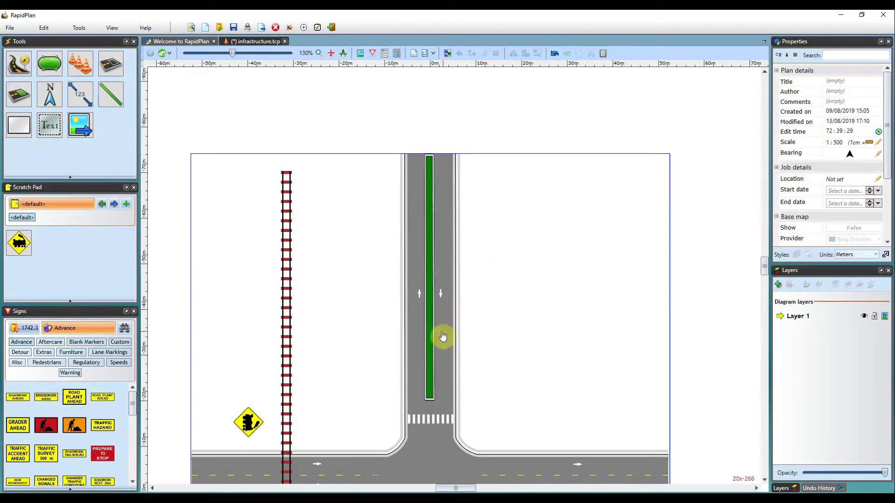
{"action": "left_click", "coordinate": [429, 339]}
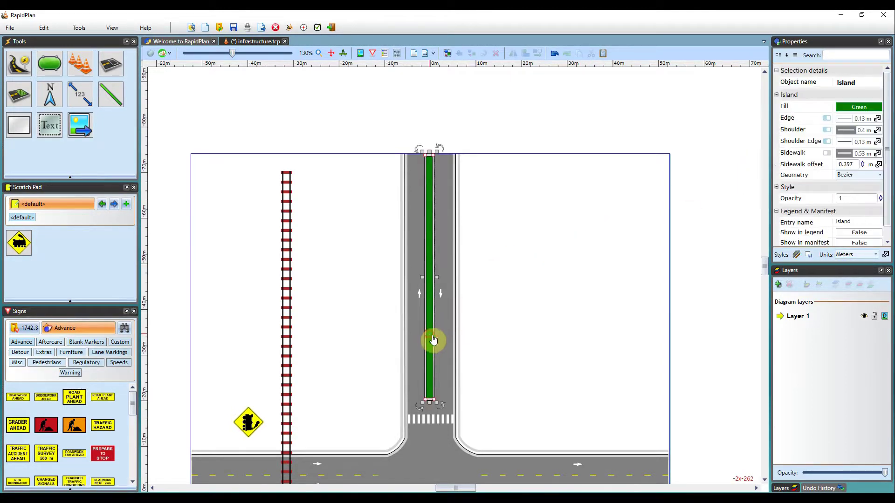
{"action": "left_click", "coordinate": [503, 335]}
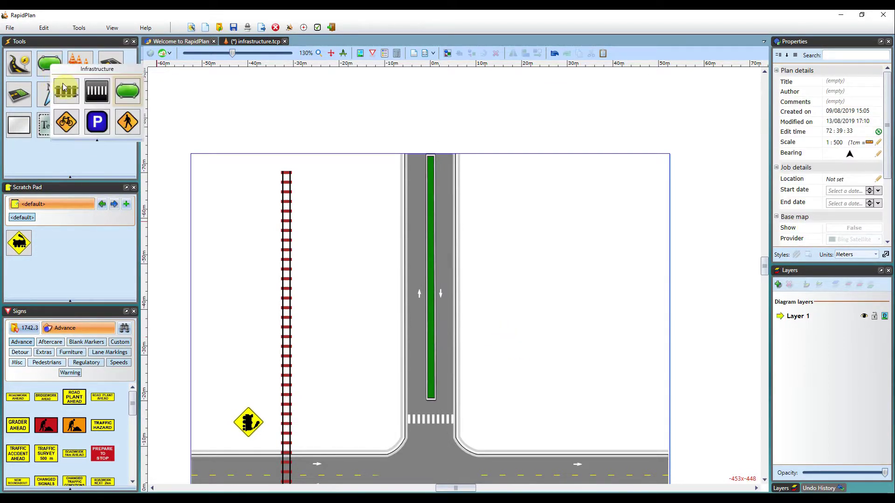
- Draw a 1.323 m bicycle lane down the east edge of the south road, nudged slightly right
{"action": "left_click", "coordinate": [68, 125]}
{"action": "scroll", "coordinate": [563, 219], "scroll_direction": "down", "scroll_amount": 5}
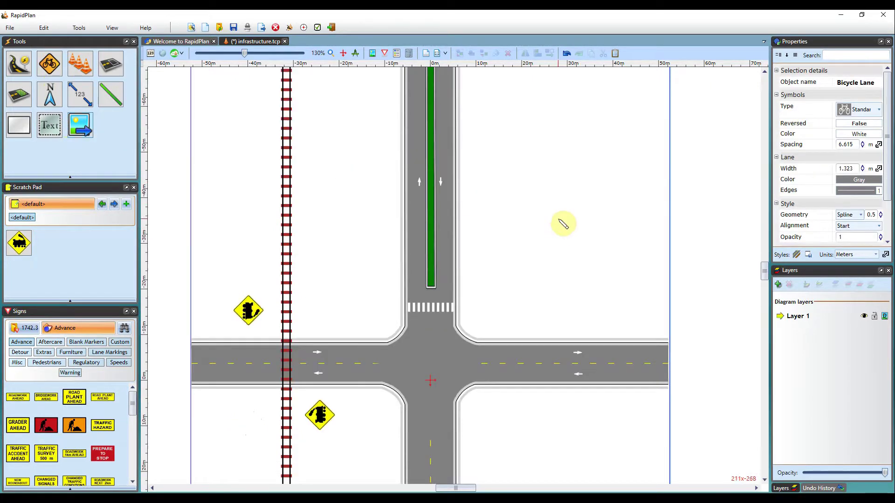
{"action": "scroll", "coordinate": [563, 219], "scroll_direction": "down", "scroll_amount": 2}
{"action": "scroll", "coordinate": [563, 219], "scroll_direction": "down", "scroll_amount": 1}
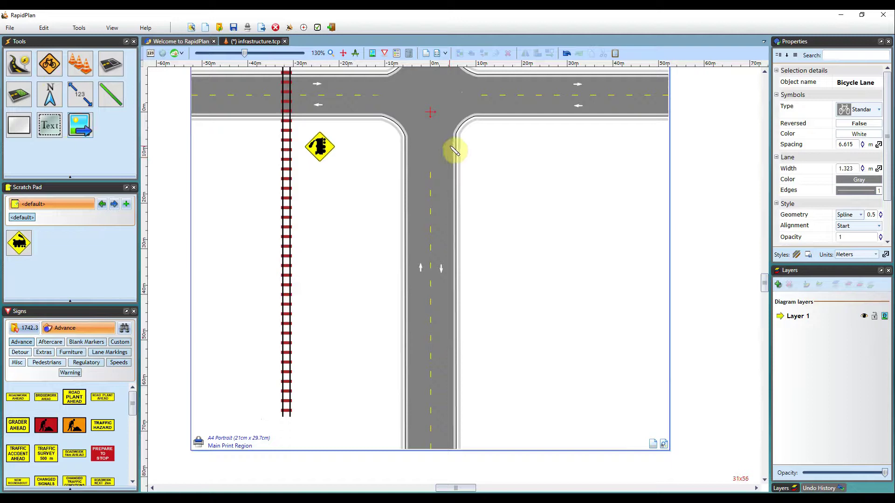
{"action": "left_click_drag", "start_coordinate": [451, 147], "coordinate": [451, 450]}
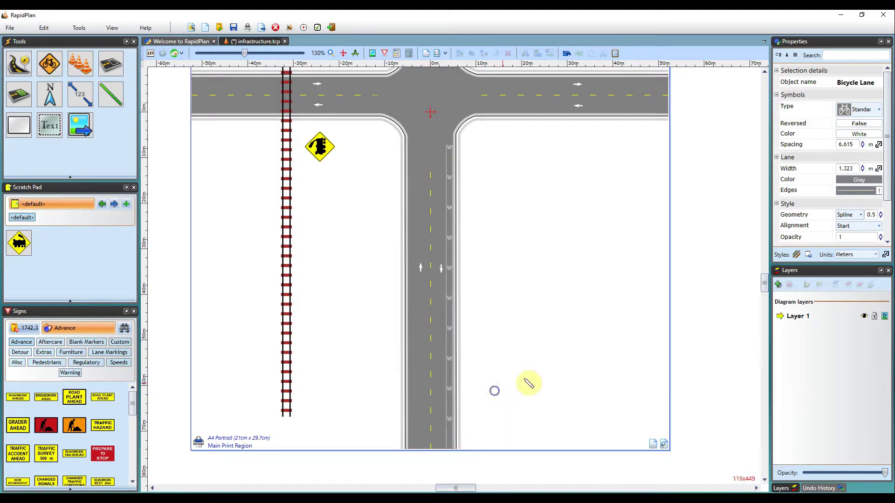
{"action": "left_click", "coordinate": [530, 379]}
{"action": "left_click", "coordinate": [448, 285]}
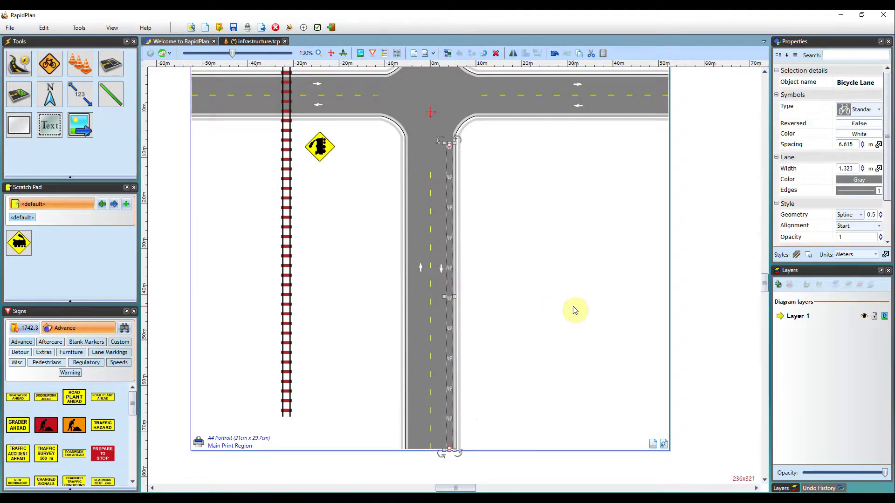
{"action": "key", "text": "Right"}
{"action": "key", "text": "Right"}
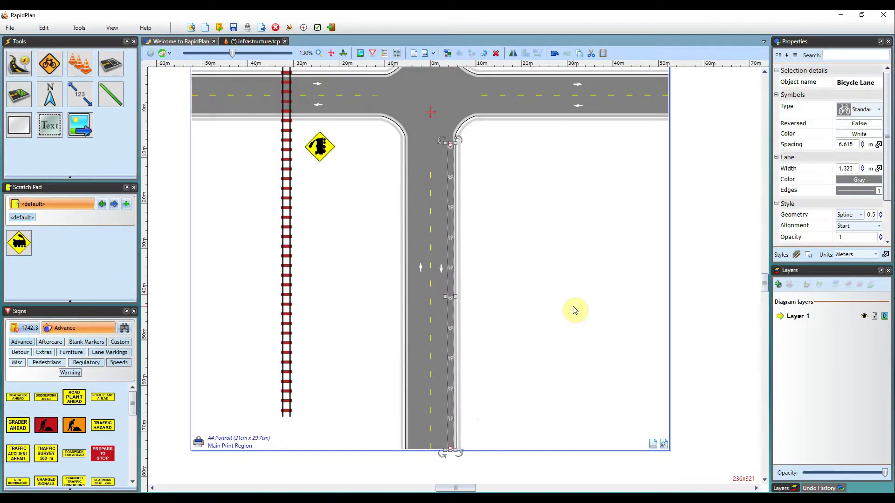
{"action": "left_click", "coordinate": [573, 310]}
- Set the bicycle lane's symbol type to Shared
{"action": "left_click", "coordinate": [452, 270]}
{"action": "left_click", "coordinate": [880, 113]}
{"action": "left_click", "coordinate": [862, 141]}
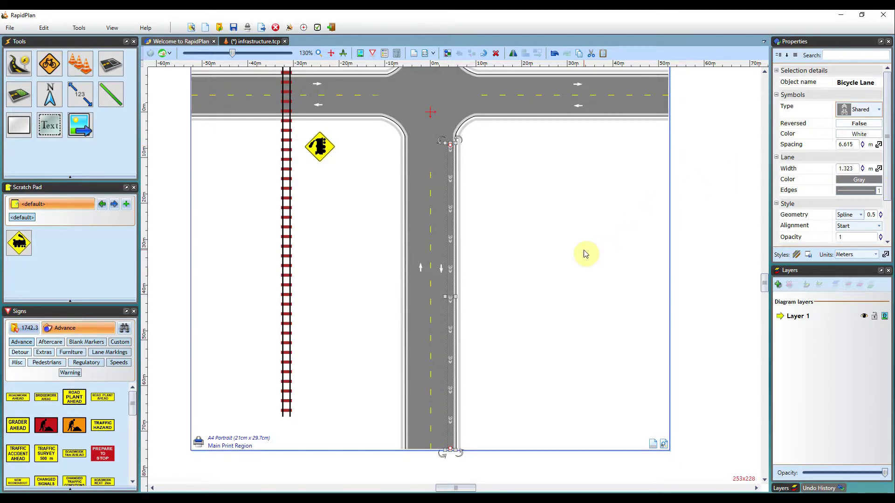
{"action": "left_click", "coordinate": [567, 260]}
{"action": "scroll", "coordinate": [500, 283], "scroll_direction": "up", "scroll_amount": 6}
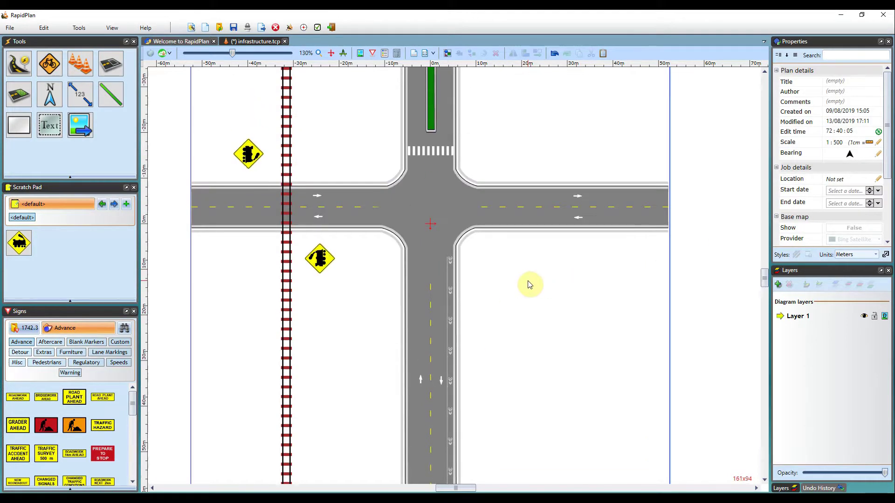
- Draw a 1.323 m parking bay down the west edge of the north road beside the median
{"action": "left_click", "coordinate": [49, 64]}
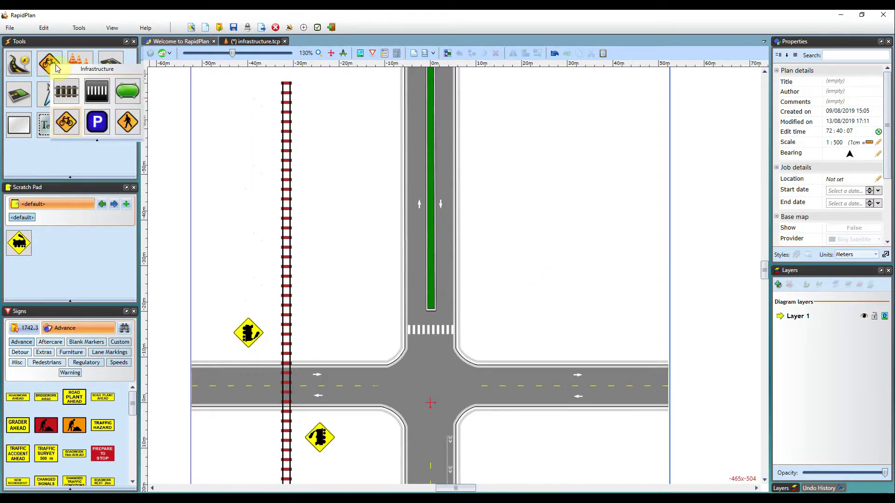
{"action": "left_click", "coordinate": [97, 122]}
{"action": "scroll", "coordinate": [531, 233], "scroll_direction": "up", "scroll_amount": 1}
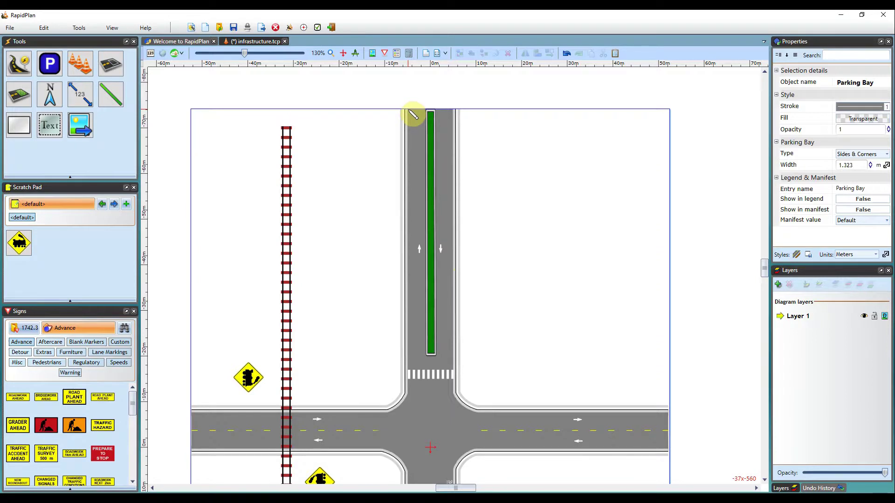
{"action": "mouse_move", "coordinate": [413, 115]}
{"action": "left_mouse_down"}
{"action": "mouse_move", "coordinate": [414, 238]}
{"action": "mouse_move", "coordinate": [414, 268]}
{"action": "left_mouse_up"}
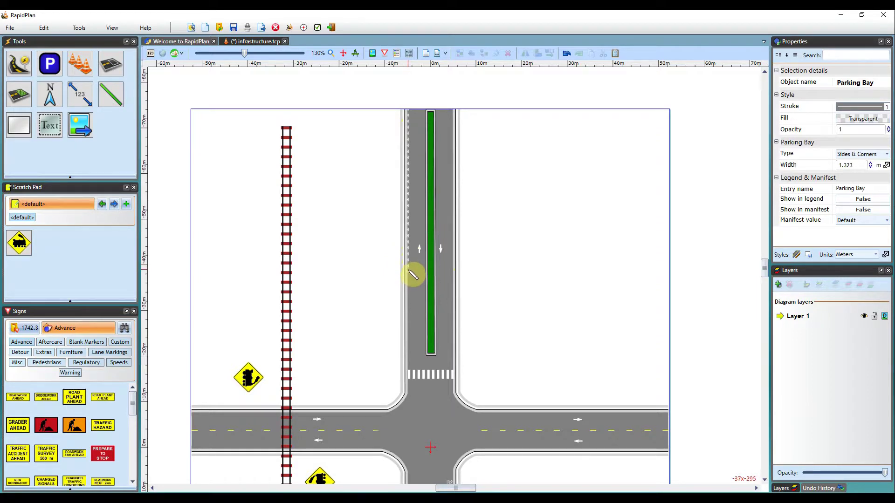
{"action": "left_click_drag", "start_coordinate": [413, 274], "coordinate": [417, 280]}
{"action": "left_click_drag", "start_coordinate": [417, 278], "coordinate": [418, 278]}
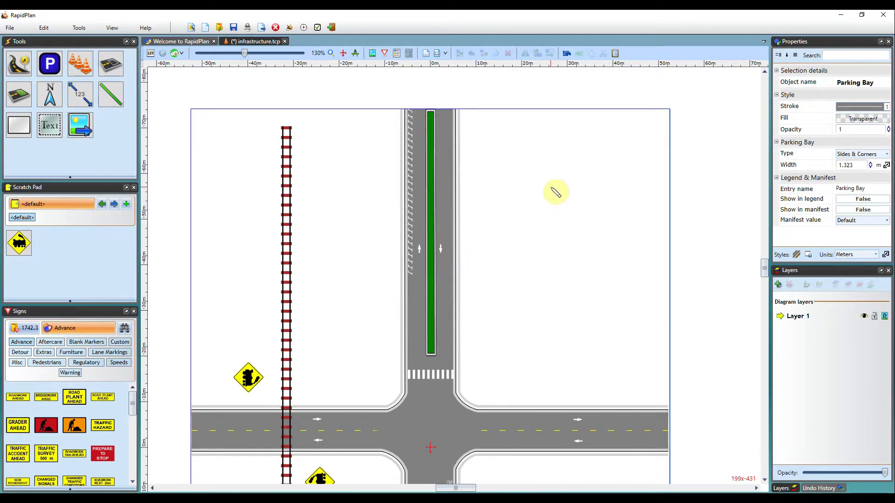
- Place a parking bay along the north road's east edge, flanking the median island
{"action": "left_click", "coordinate": [550, 195]}
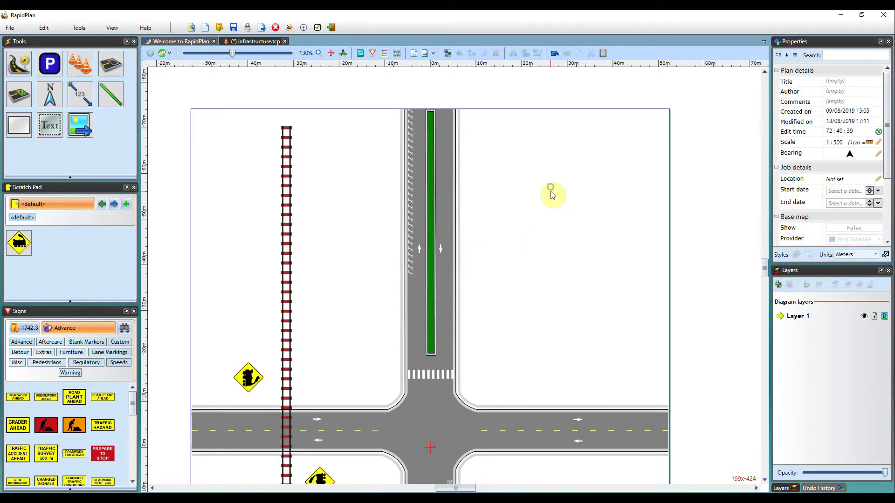
{"action": "left_click", "coordinate": [410, 124]}
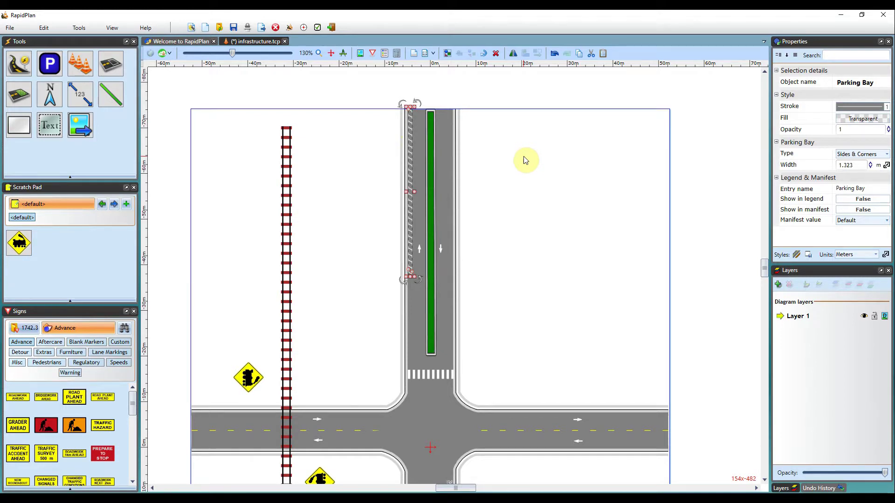
{"action": "left_click_drag", "start_coordinate": [520, 171], "coordinate": [451, 170]}
{"action": "left_click", "coordinate": [536, 201]}
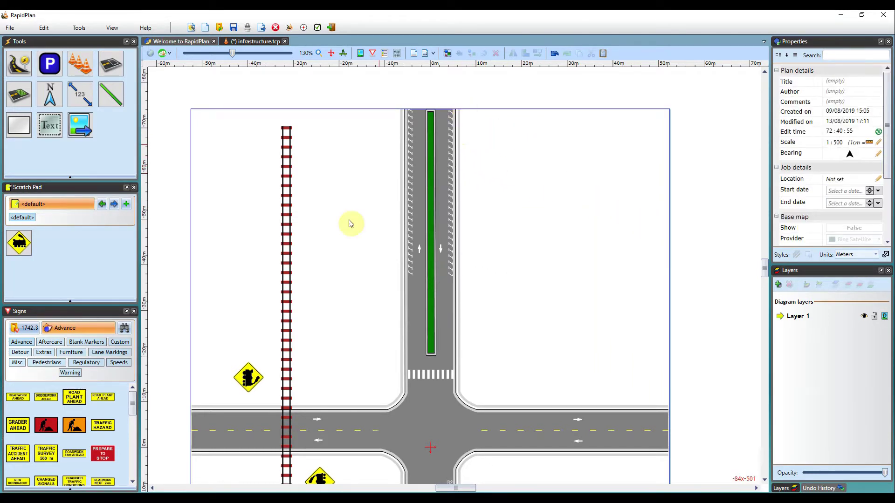
- Draw a short vertical road in the empty area right of the intersection
{"action": "scroll", "coordinate": [311, 211], "scroll_direction": "down", "scroll_amount": 2}
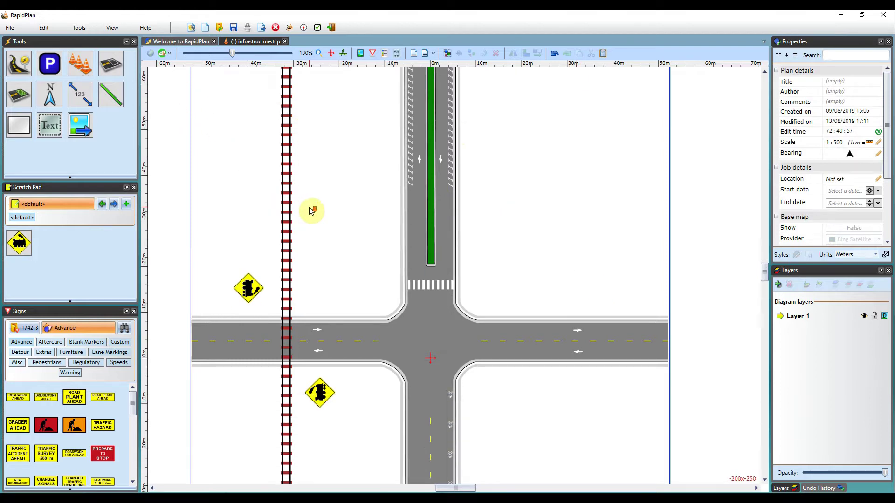
{"action": "left_click", "coordinate": [50, 63]}
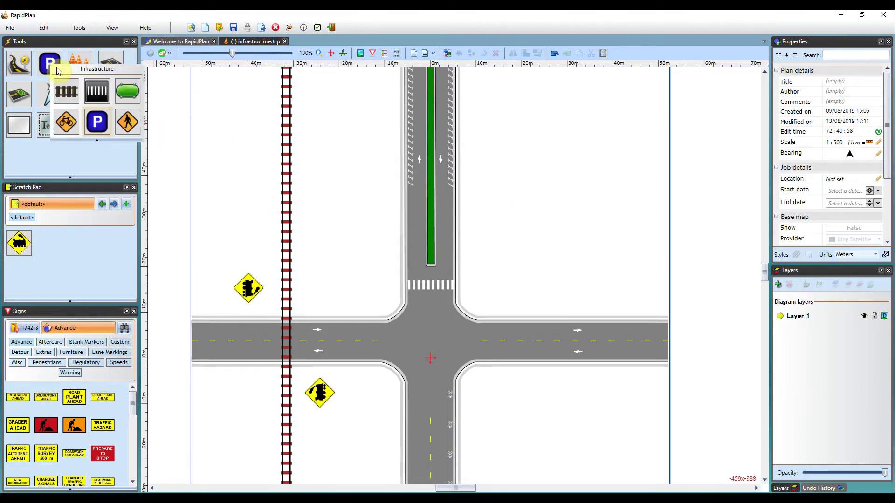
{"action": "left_click", "coordinate": [128, 122]}
{"action": "scroll", "coordinate": [403, 275], "scroll_direction": "up", "scroll_amount": 2}
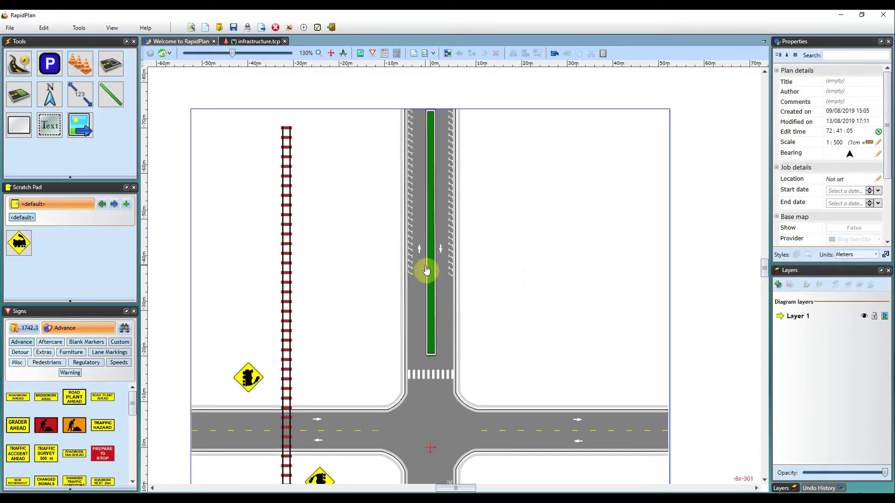
{"action": "scroll", "coordinate": [403, 201], "scroll_direction": "down", "scroll_amount": 1}
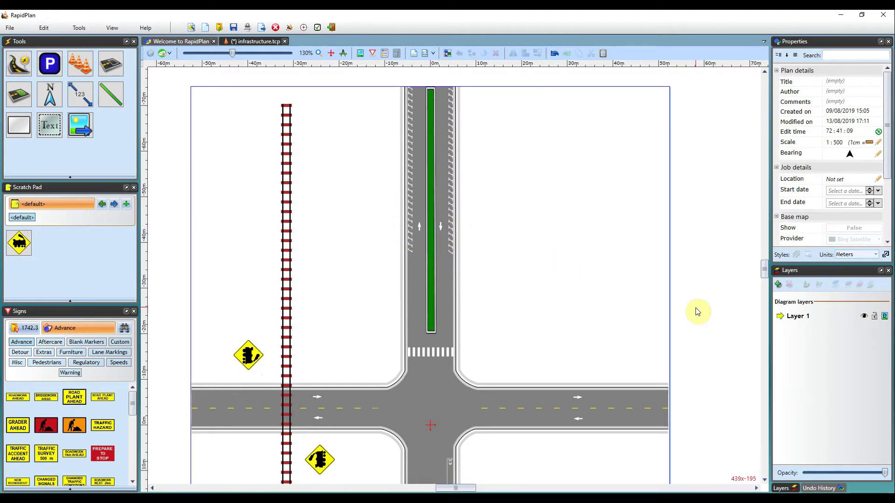
{"action": "left_click", "coordinate": [18, 65]}
{"action": "left_click", "coordinate": [32, 90]}
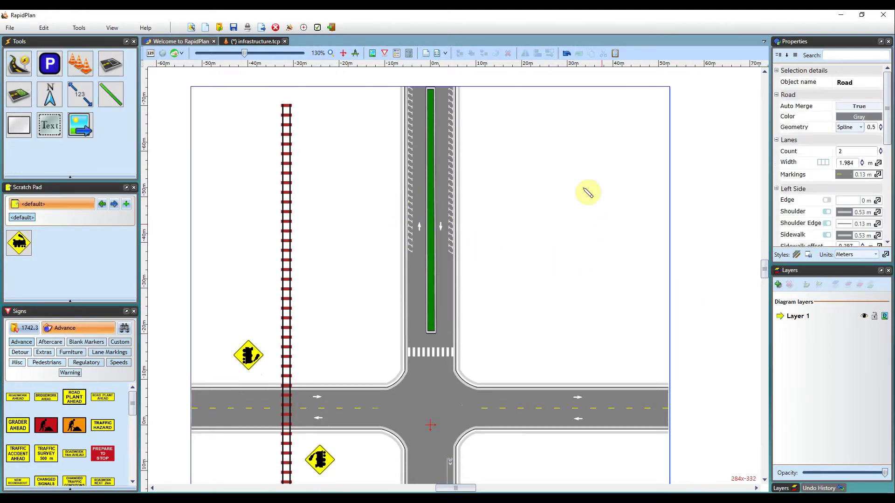
{"action": "left_click_drag", "start_coordinate": [565, 147], "coordinate": [566, 296]}
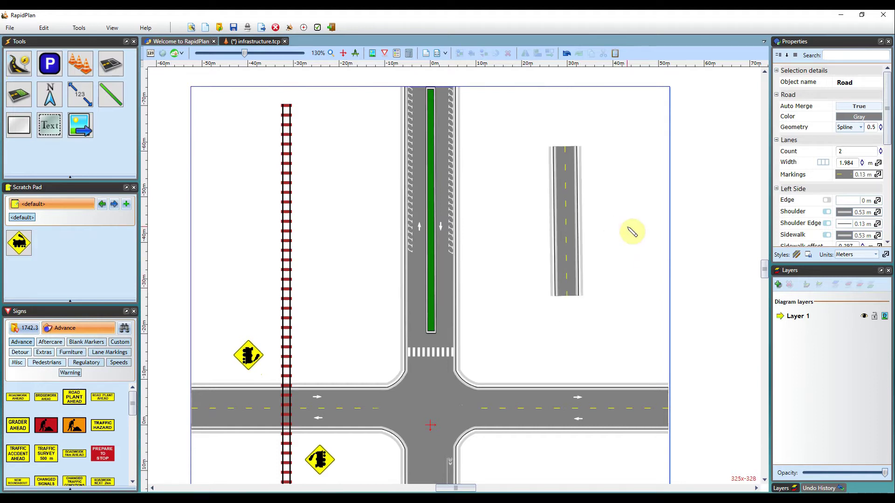
- Restyle the new road to Standard, then to Road only
{"action": "left_click", "coordinate": [568, 244]}
{"action": "left_click", "coordinate": [796, 254]}
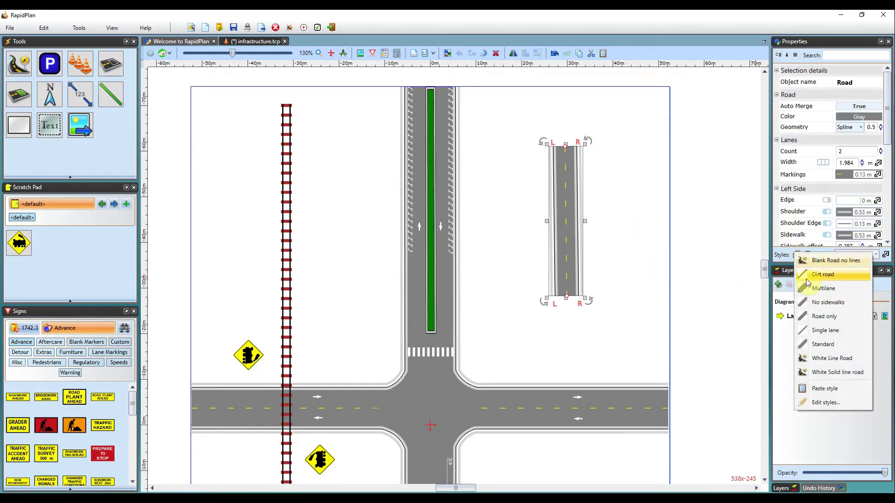
{"action": "left_click", "coordinate": [825, 344]}
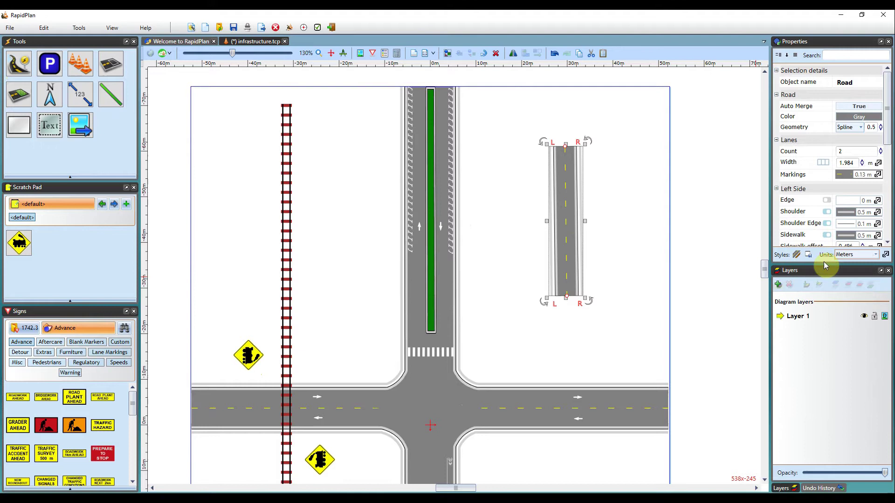
{"action": "left_click", "coordinate": [796, 254]}
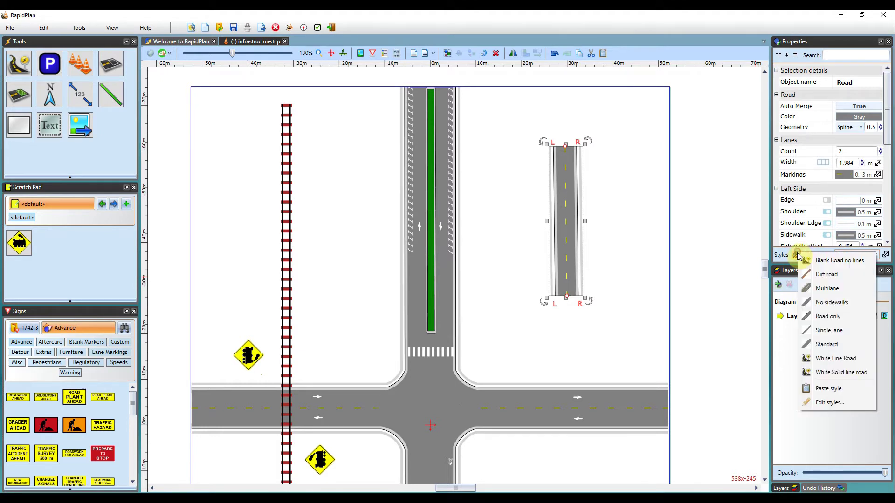
{"action": "left_click", "coordinate": [828, 316]}
{"action": "left_click", "coordinate": [607, 231]}
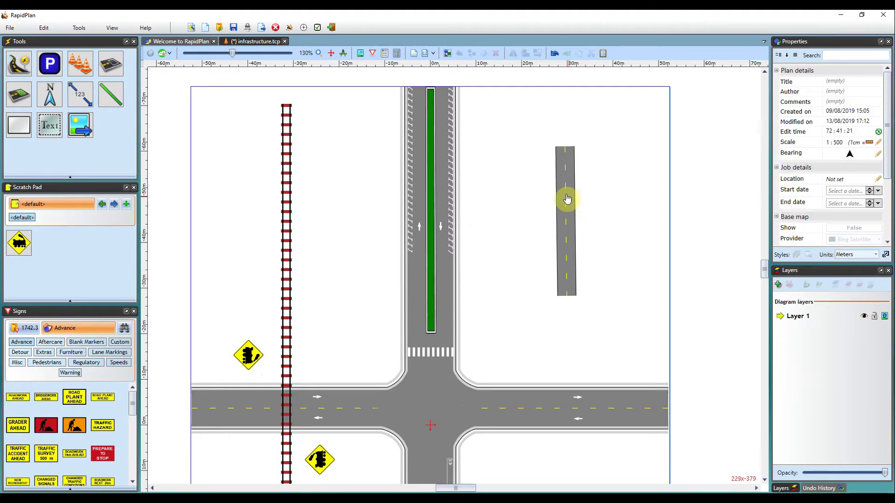
{"action": "left_click", "coordinate": [59, 69]}
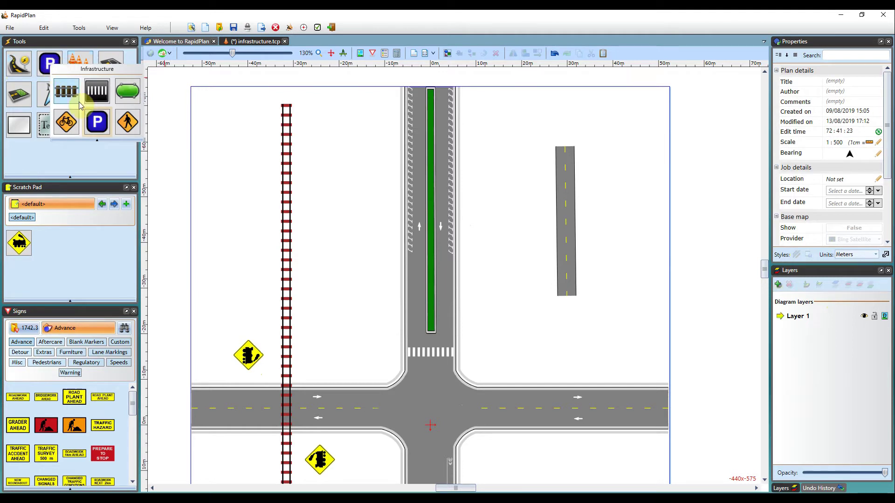
- Draw a sidewalk along the demo road's right edge and nudge its top end right
{"action": "left_click", "coordinate": [128, 122]}
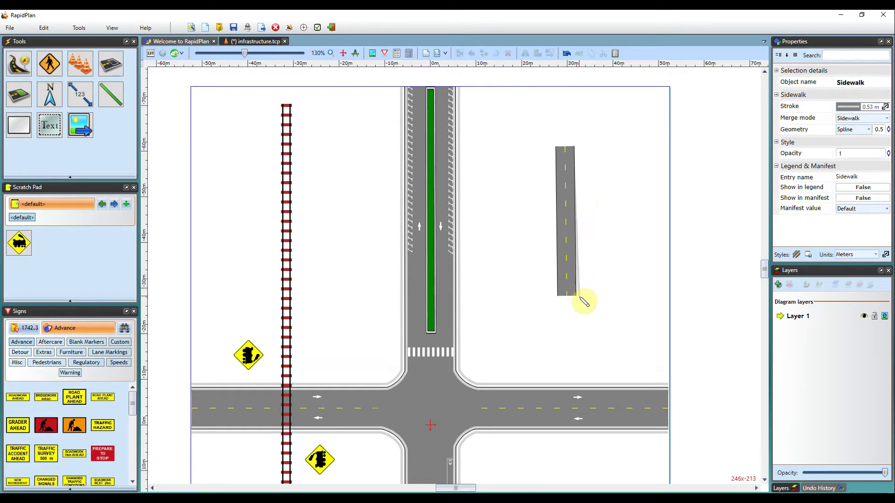
{"action": "right_click", "coordinate": [594, 277]}
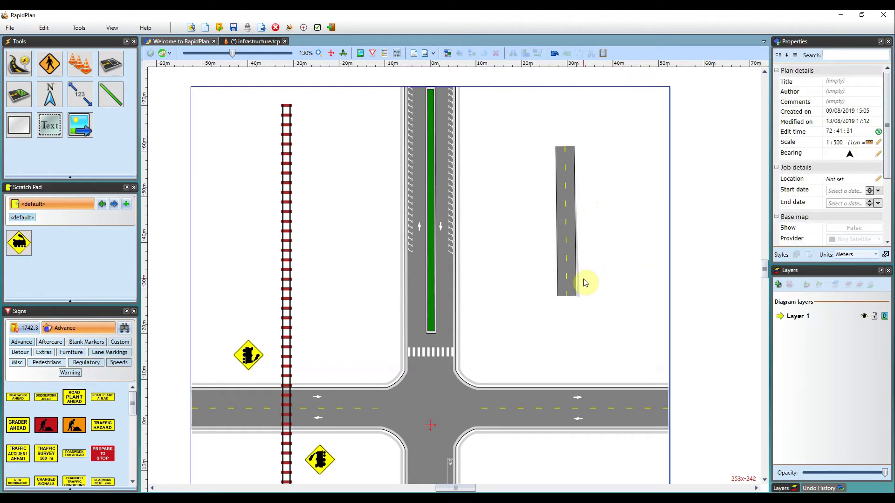
{"action": "left_click", "coordinate": [581, 282]}
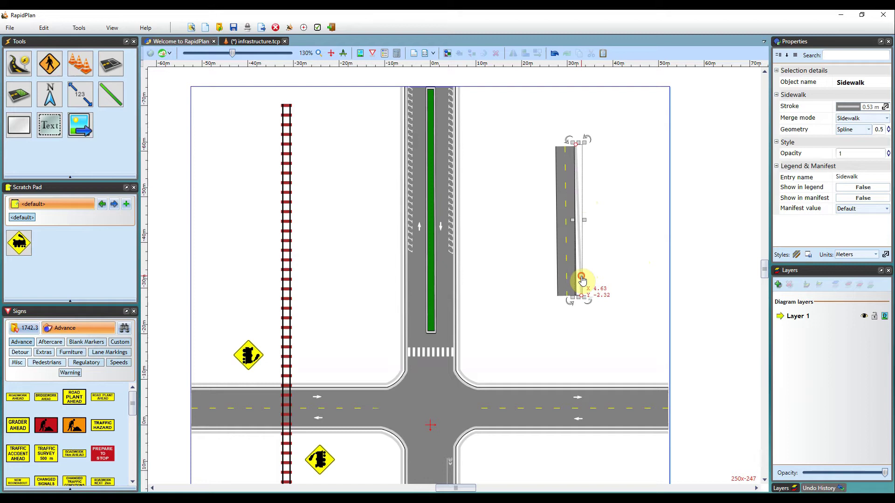
{"action": "left_click_drag", "start_coordinate": [575, 142], "coordinate": [578, 143]}
{"action": "left_click", "coordinate": [629, 183]}
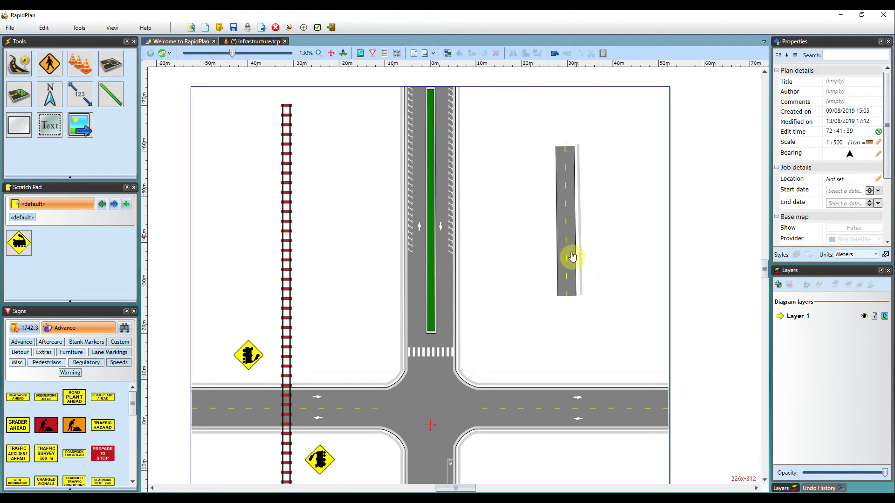
- Delete the demo road and the leftover sidewalk
{"action": "left_click", "coordinate": [568, 205]}
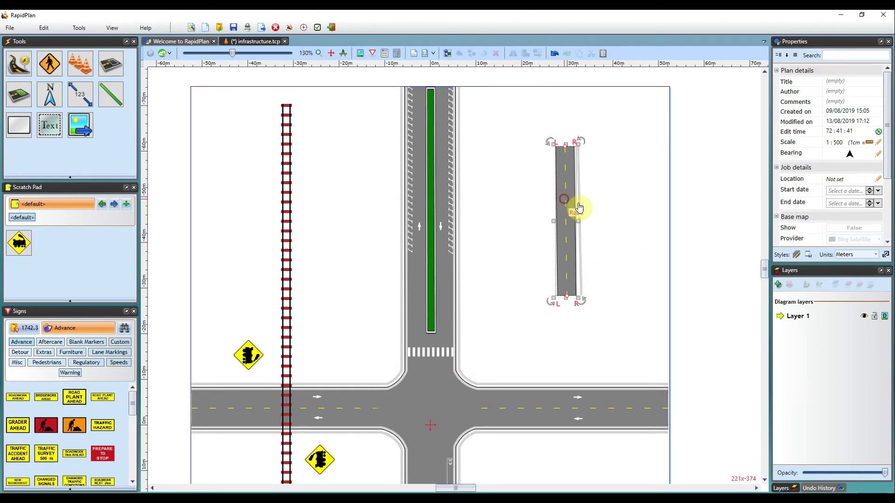
{"action": "key", "text": "Delete"}
{"action": "left_click", "coordinate": [577, 194]}
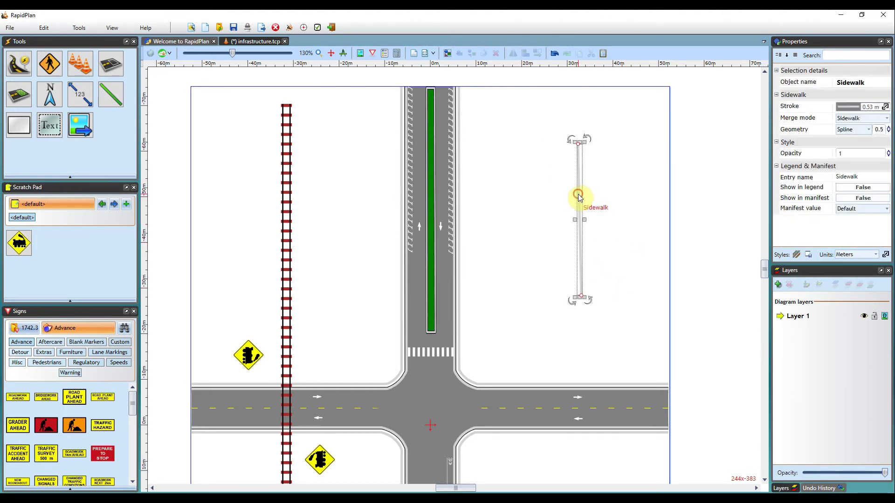
{"action": "key", "text": "Delete"}
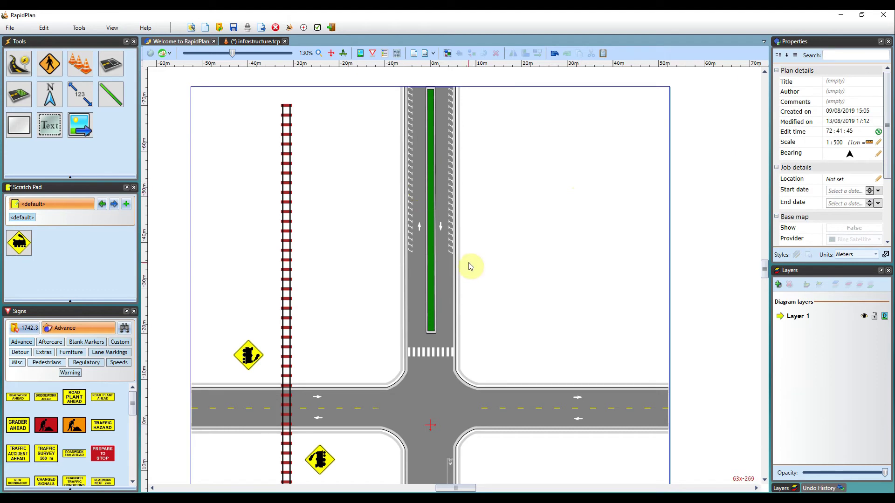
{"action": "left_click", "coordinate": [49, 63]}
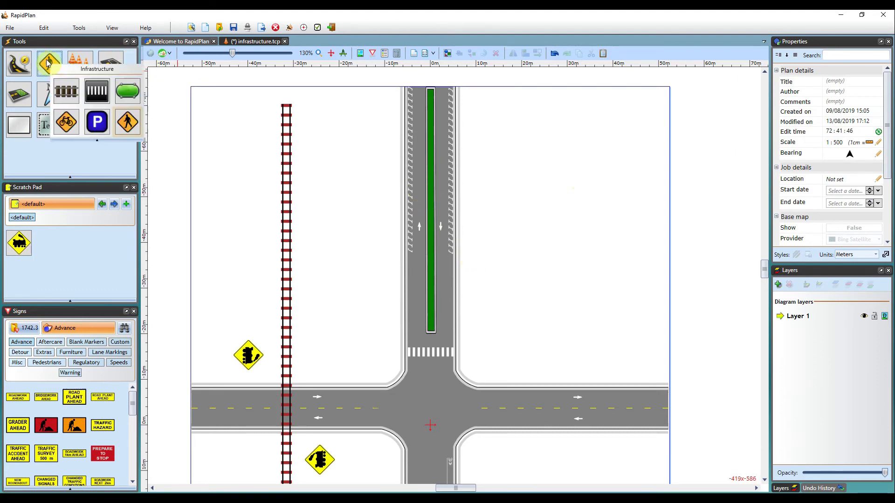
{"action": "left_click", "coordinate": [127, 123]}
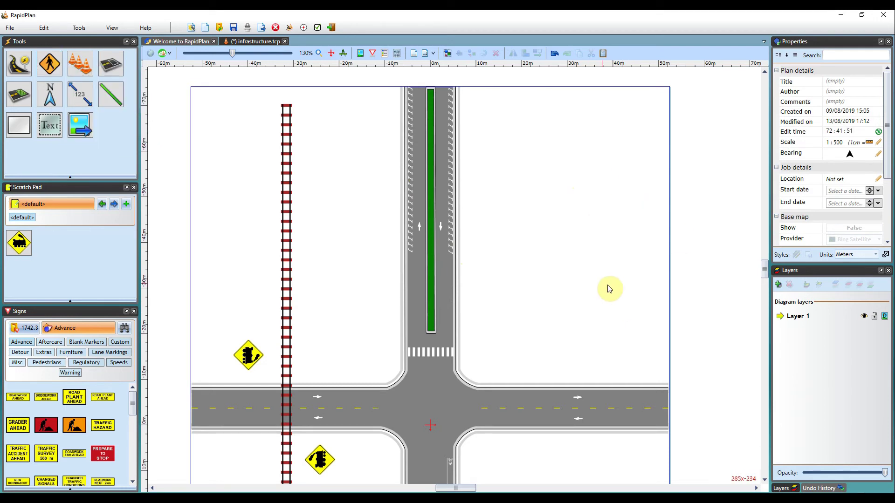